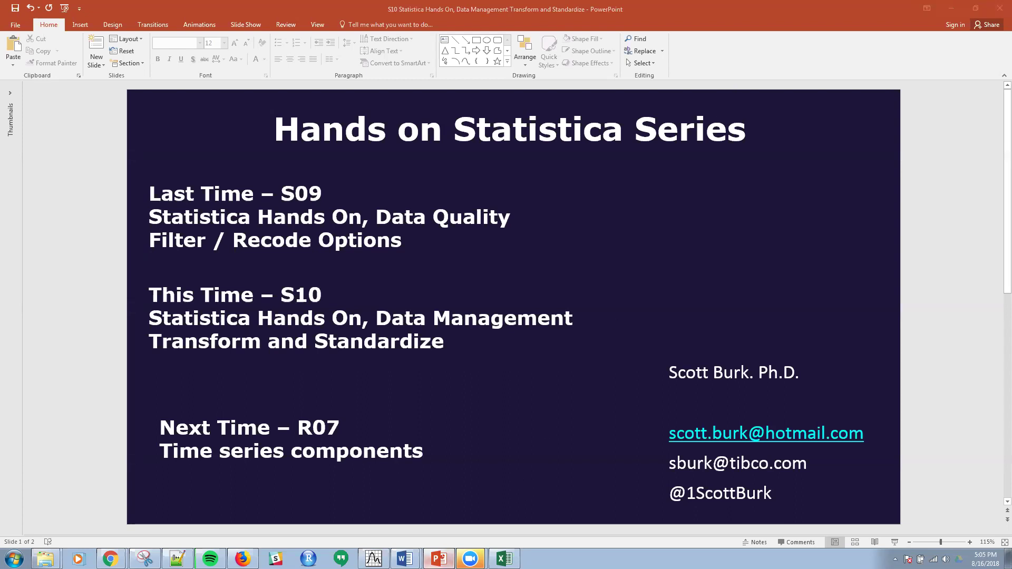
Step: Switch from the PowerPoint title slide to the Statistica S10 Standardize, Transforms, Box Transforms workspace
{"action": "left_click", "coordinate": [373, 558]}
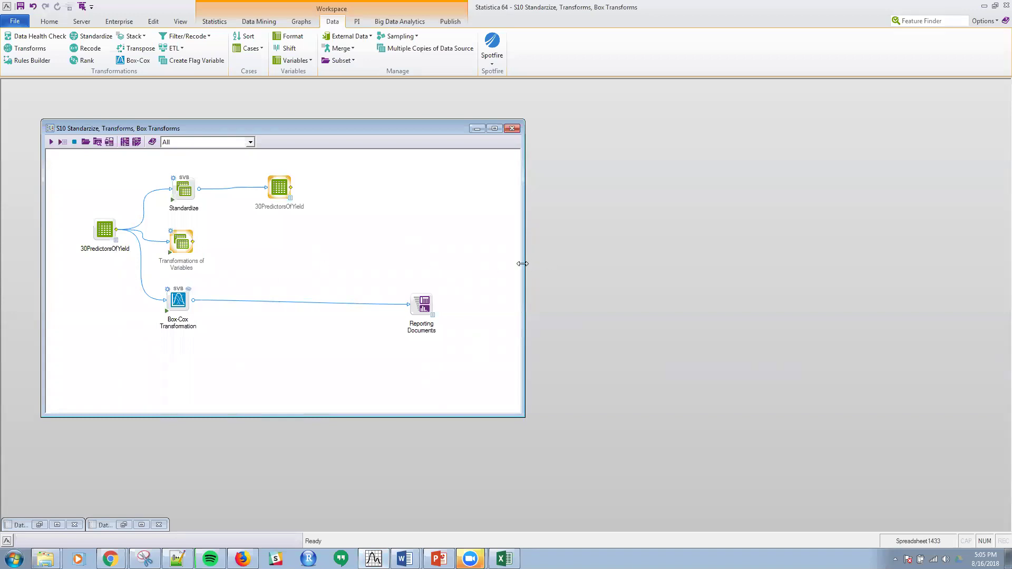
Step: Widen the workflow window, open the 30PredictorsOfYield spreadsheet, and move it behind the diagram
{"action": "left_click_drag", "start_coordinate": [522, 263], "coordinate": [835, 266]}
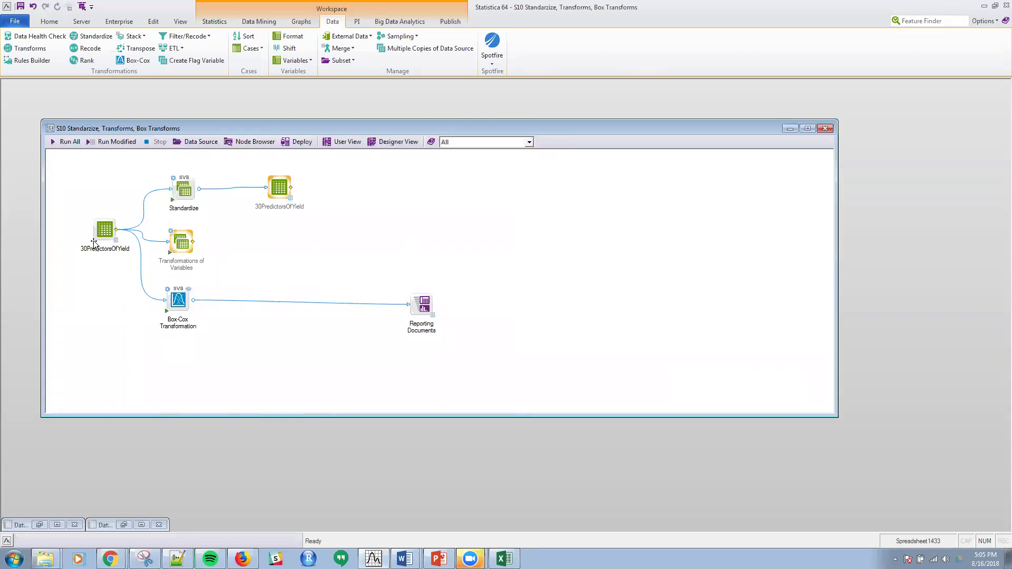
{"action": "double_click", "coordinate": [117, 244]}
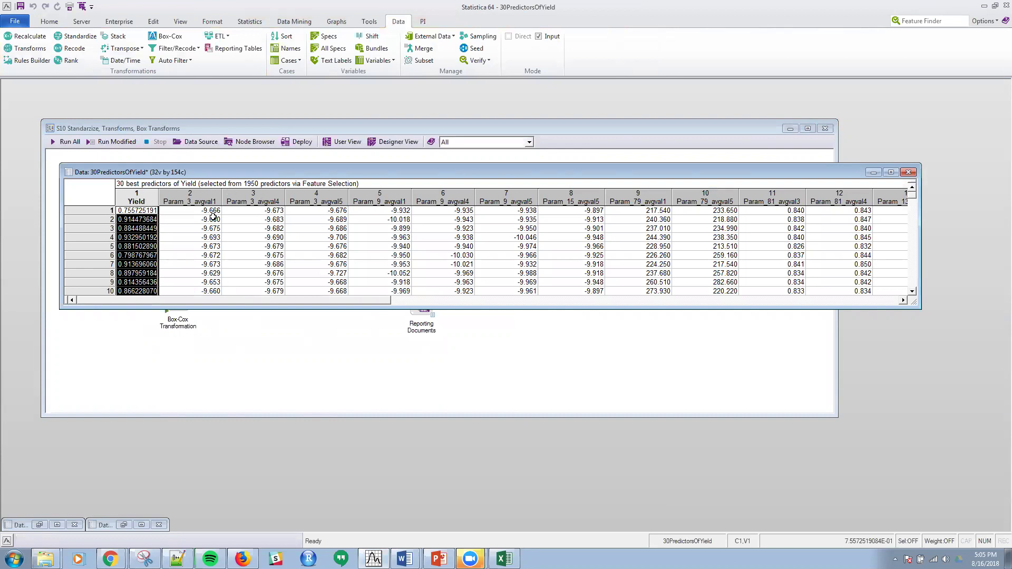
{"action": "left_click_drag", "start_coordinate": [211, 210], "coordinate": [707, 210]}
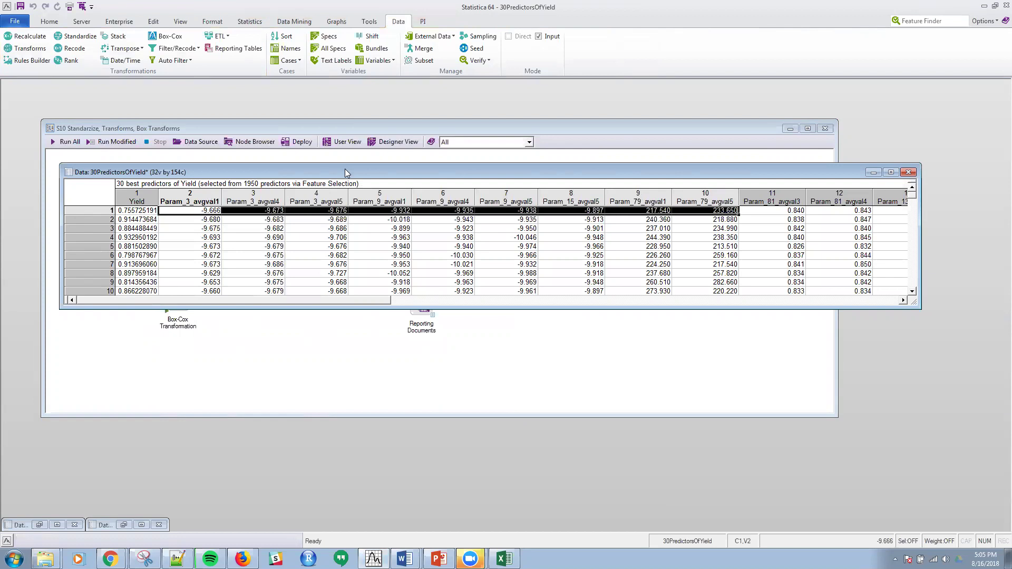
{"action": "left_click_drag", "start_coordinate": [345, 173], "coordinate": [380, 263]}
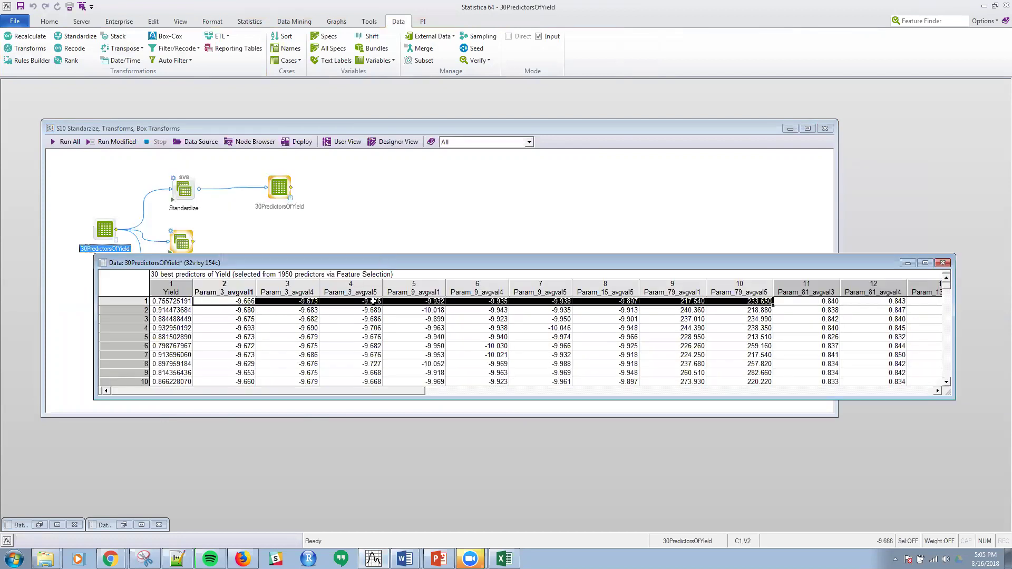
{"action": "left_click", "coordinate": [437, 213]}
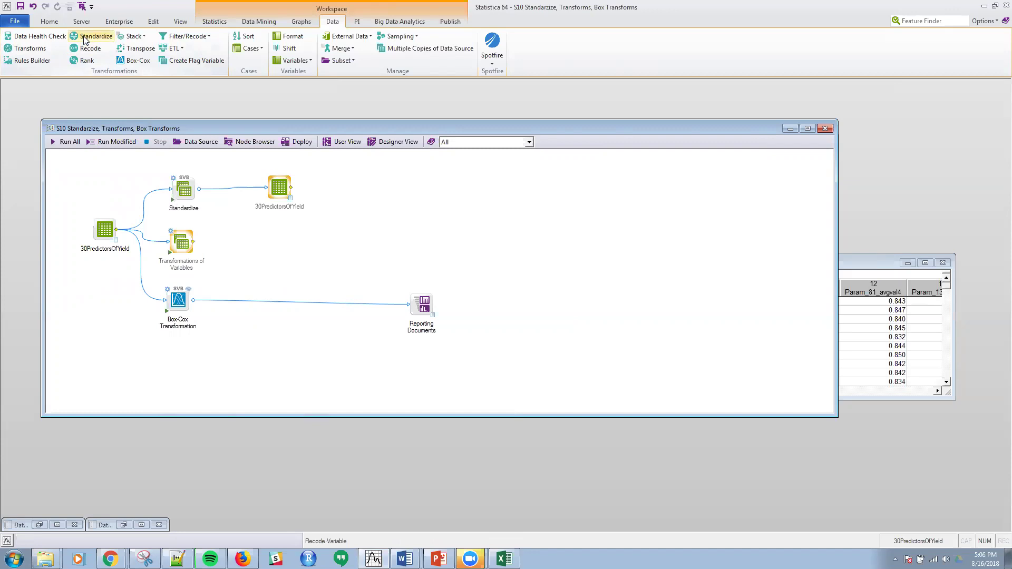
Step: Review the Standardize node settings, keep All variables in list, and cancel without changes
{"action": "double_click", "coordinate": [186, 190]}
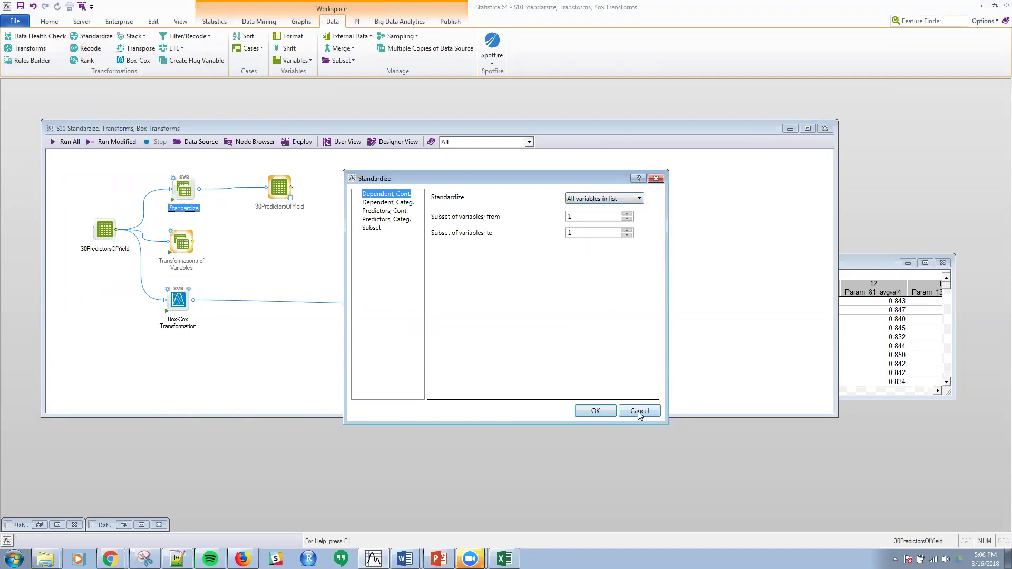
{"action": "left_click", "coordinate": [601, 199]}
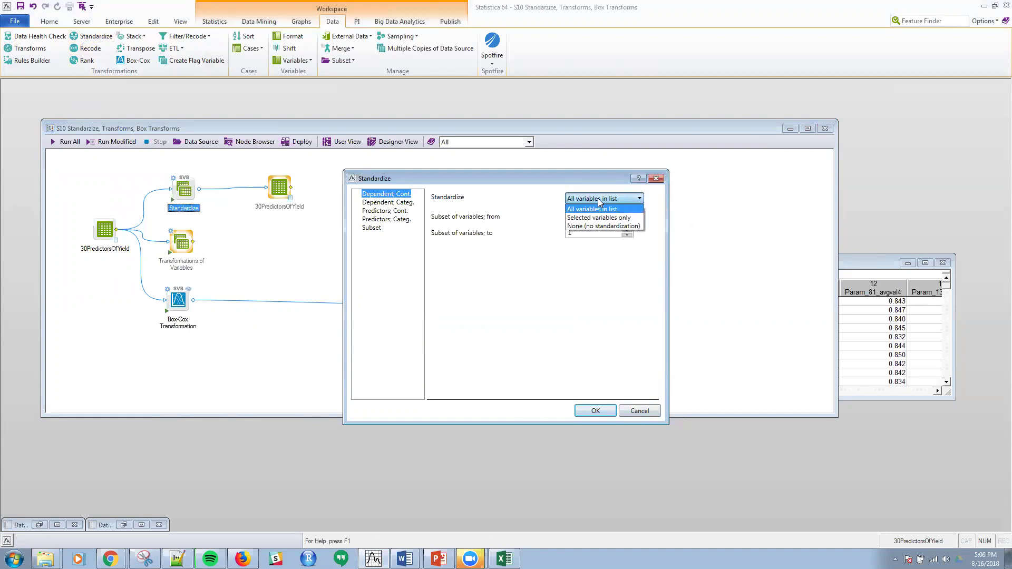
{"action": "left_click", "coordinate": [398, 191]}
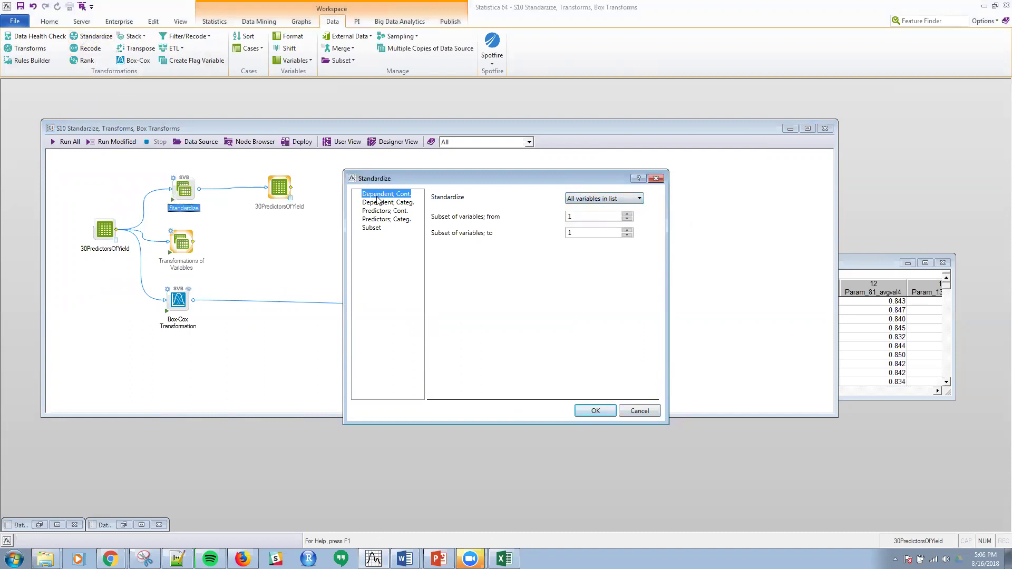
{"action": "left_click", "coordinate": [638, 412]}
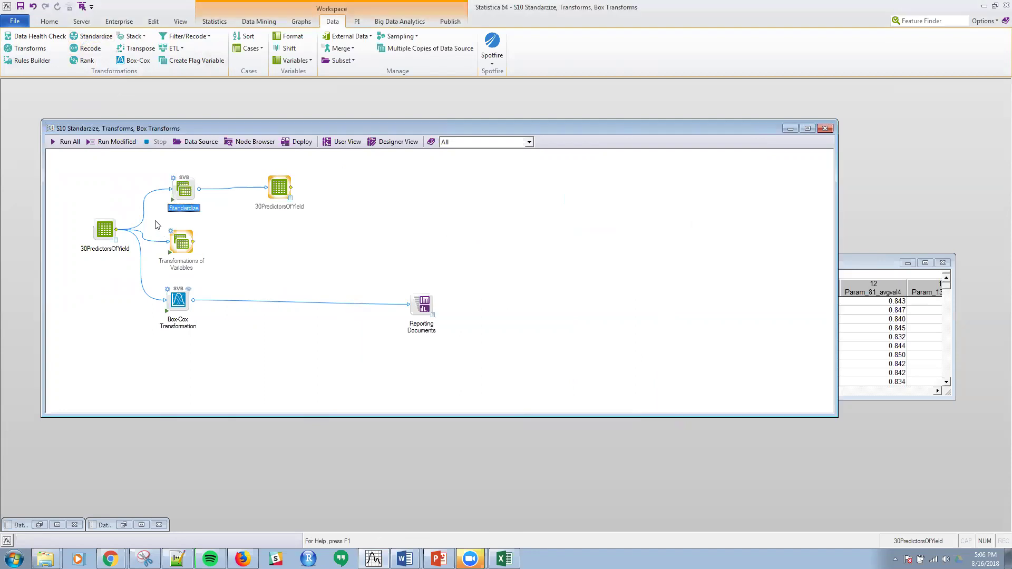
Step: In the data node's Variable Selection, confirm Yield as continuous dependent and variables 2–31 as predictors
{"action": "right_click", "coordinate": [103, 230]}
{"action": "left_click", "coordinate": [143, 254]}
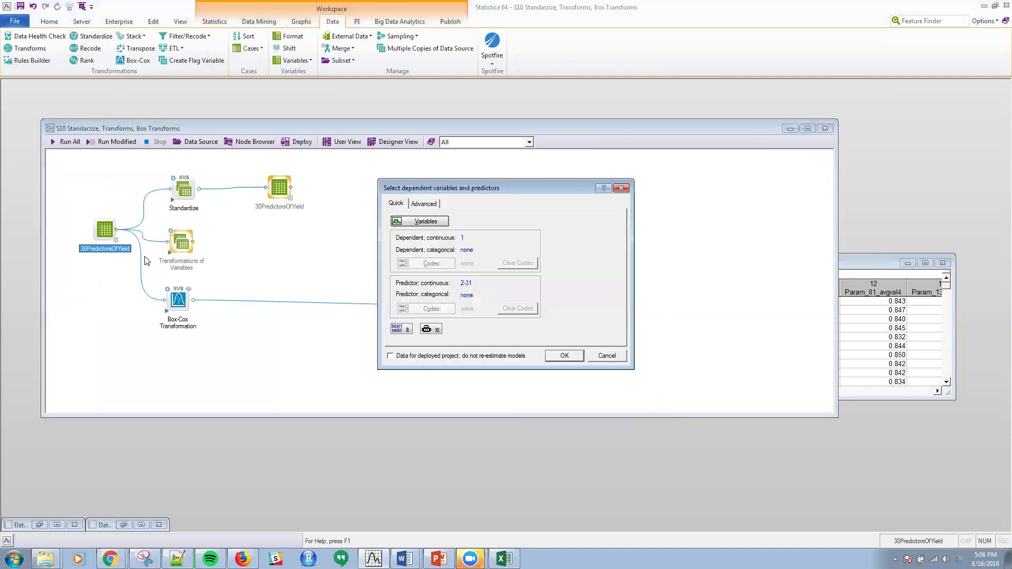
{"action": "left_click", "coordinate": [415, 226]}
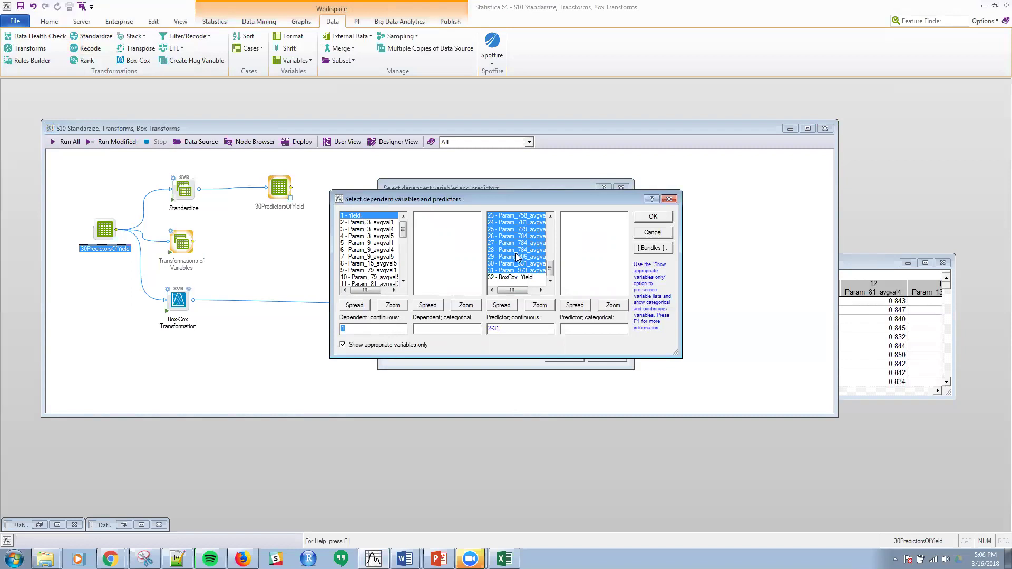
{"action": "scroll", "coordinate": [553, 258], "scroll_direction": "up", "scroll_amount": 7}
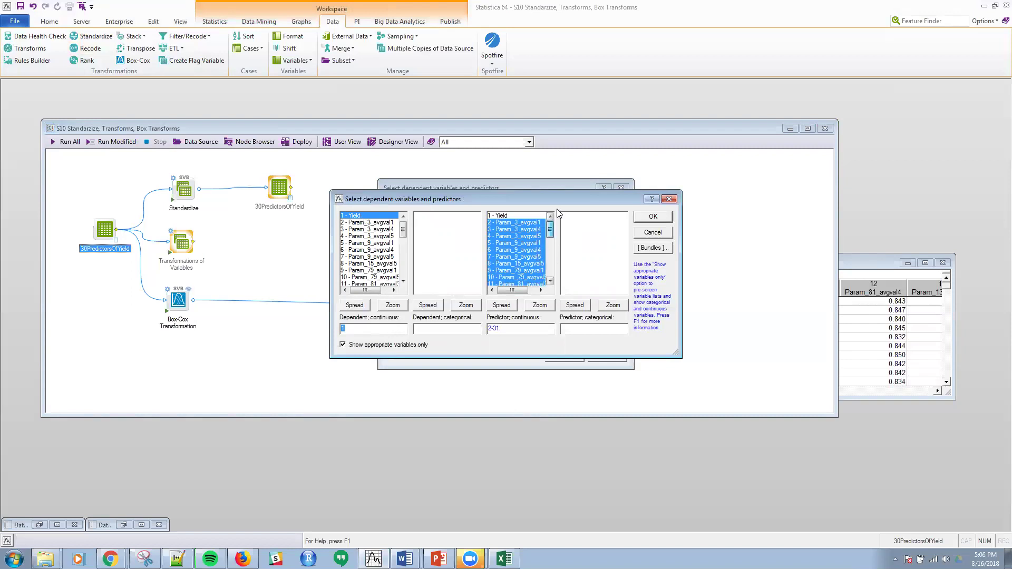
{"action": "left_click_drag", "start_coordinate": [551, 232], "coordinate": [552, 270]}
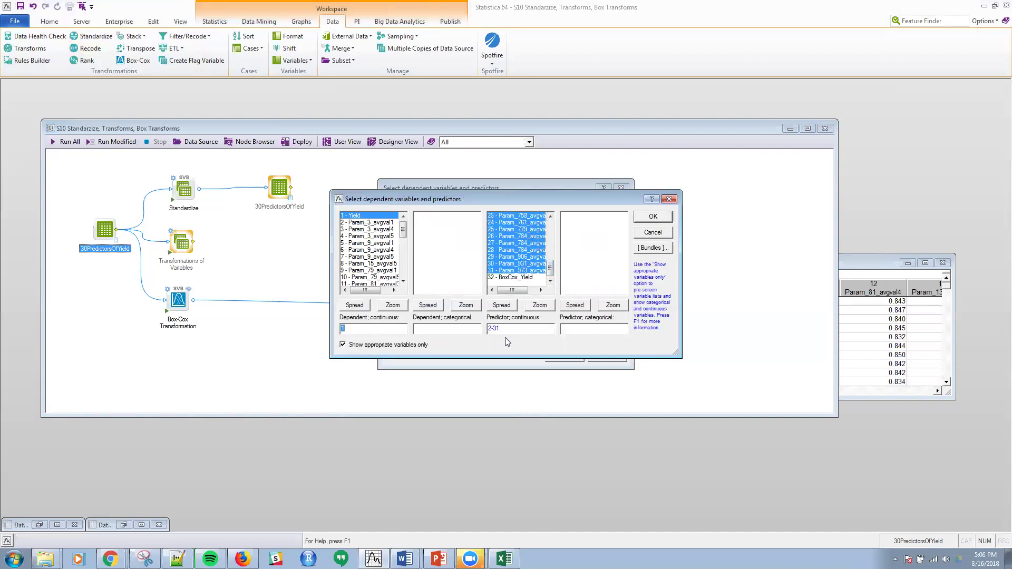
{"action": "left_click", "coordinate": [647, 234]}
{"action": "left_click", "coordinate": [563, 357]}
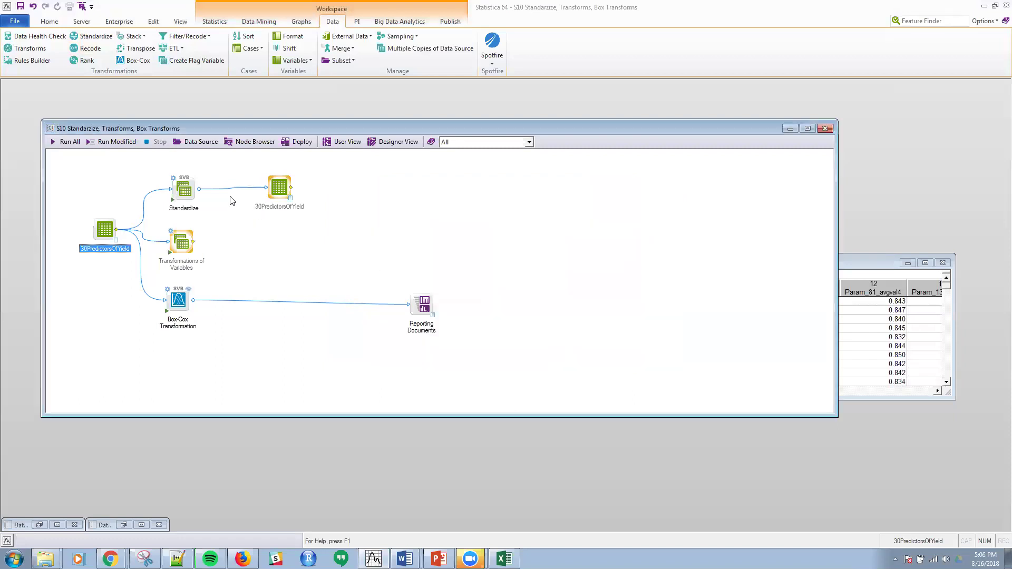
Step: Check the Standardize continuous-predictor settings unchanged, then open the standardized 30PredictorsOfYield output spreadsheet
{"action": "double_click", "coordinate": [181, 190]}
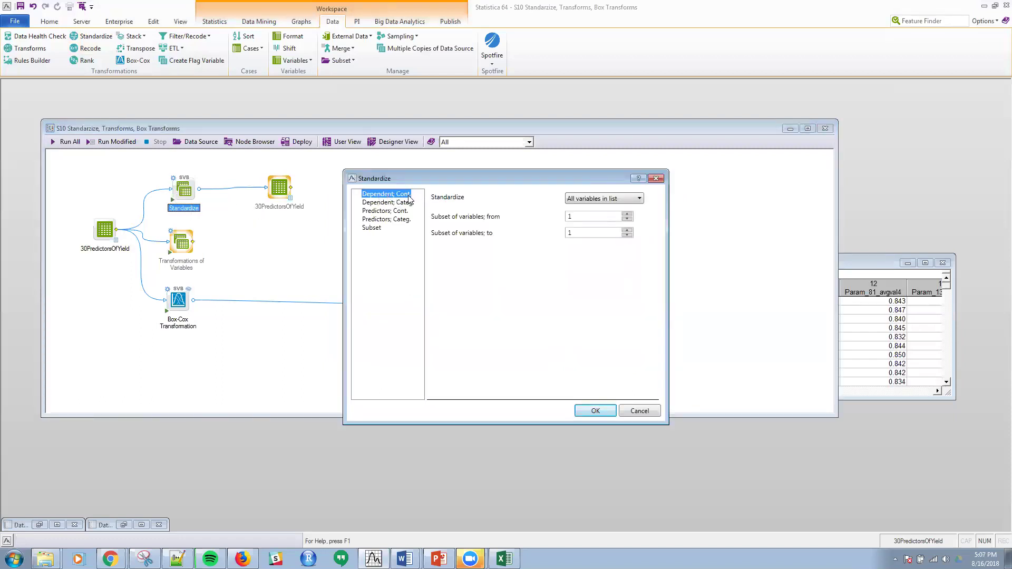
{"action": "left_click", "coordinate": [382, 212]}
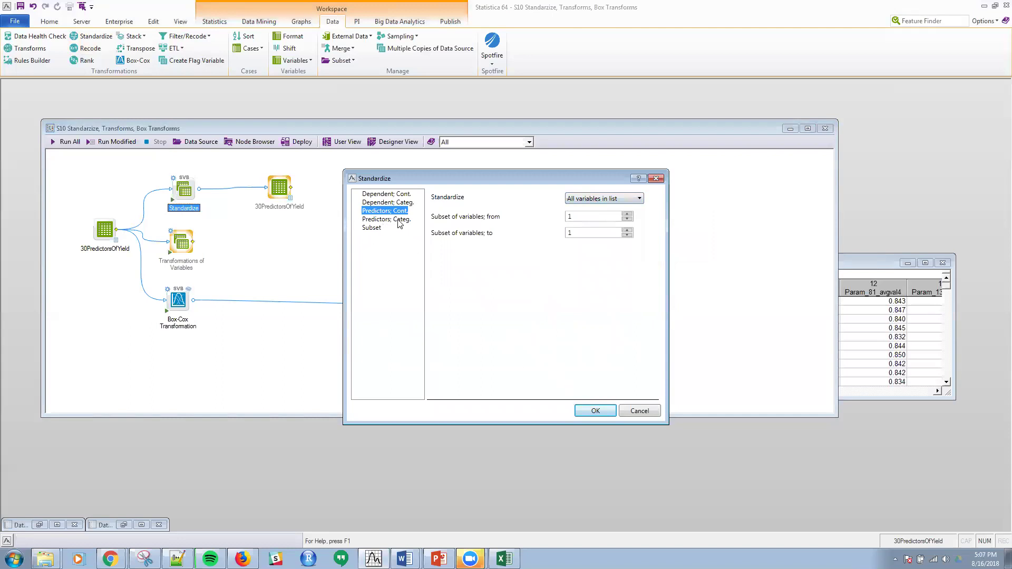
{"action": "left_click", "coordinate": [639, 411]}
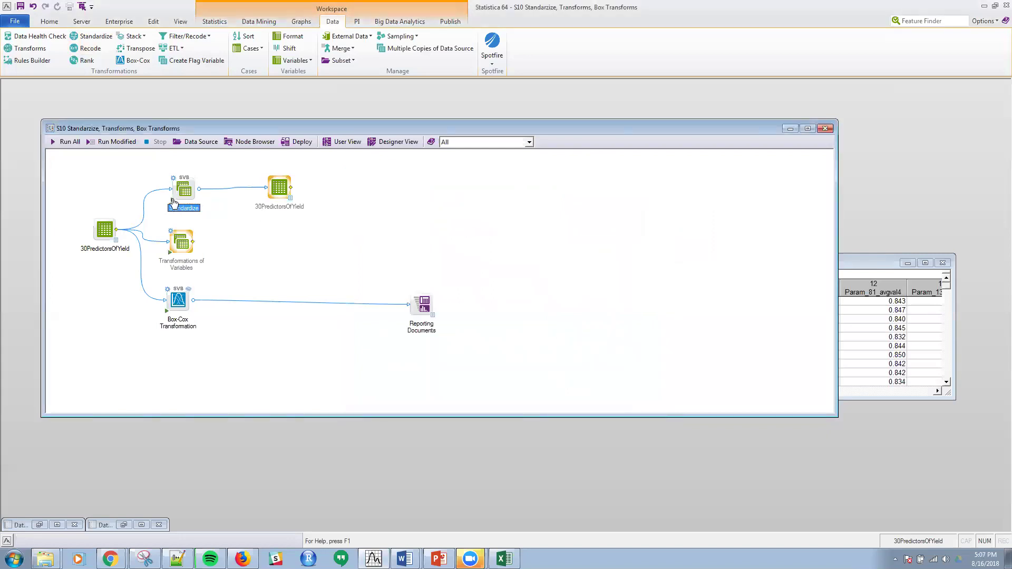
{"action": "left_click", "coordinate": [291, 199]}
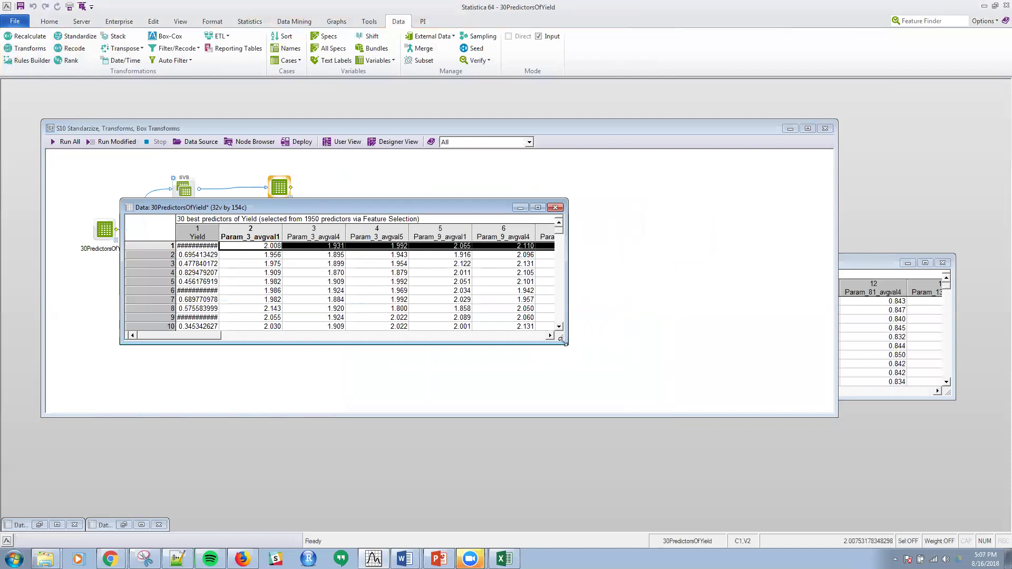
Step: Enlarge the output window and browse the raw data, selecting Param_79_avgval5 at row 107
{"action": "left_click_drag", "start_coordinate": [562, 340], "coordinate": [640, 507]}
{"action": "left_click", "coordinate": [877, 266]}
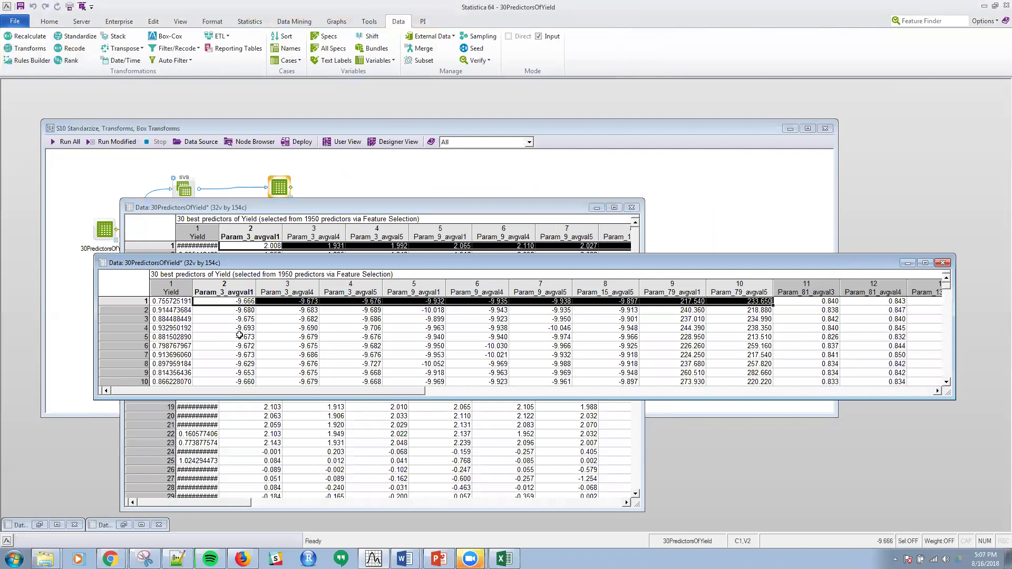
{"action": "scroll", "coordinate": [239, 336], "scroll_direction": "down", "scroll_amount": 20}
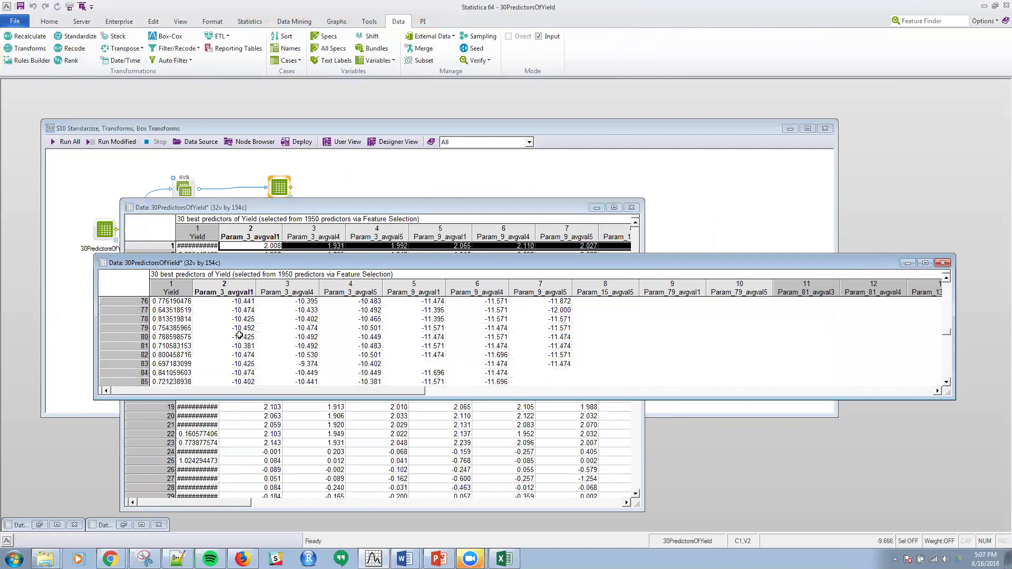
{"action": "scroll", "coordinate": [239, 335], "scroll_direction": "down", "scroll_amount": 9}
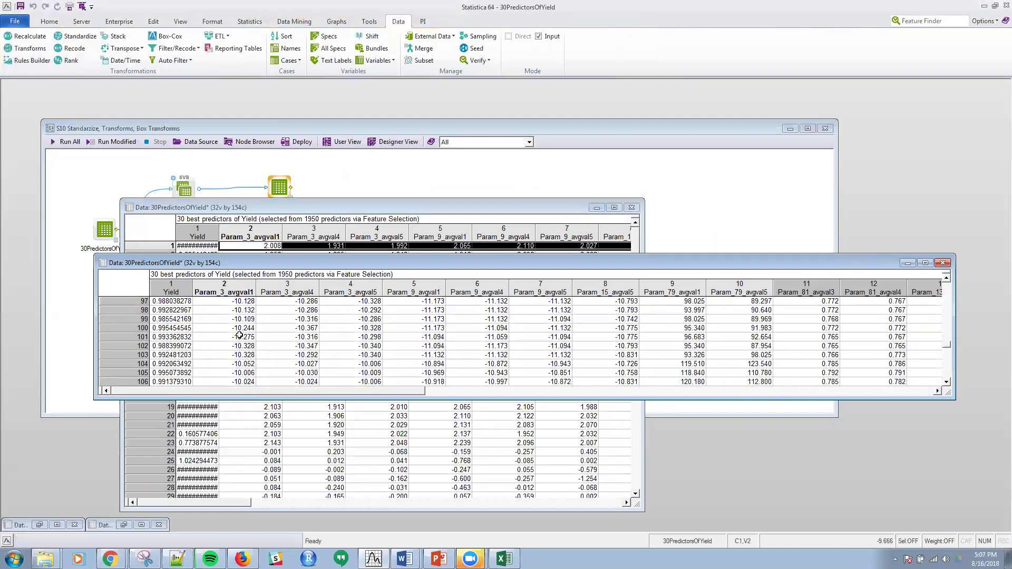
{"action": "left_click", "coordinate": [753, 290]}
{"action": "left_click", "coordinate": [738, 338]}
{"action": "scroll", "coordinate": [740, 344], "scroll_direction": "down", "scroll_amount": 5}
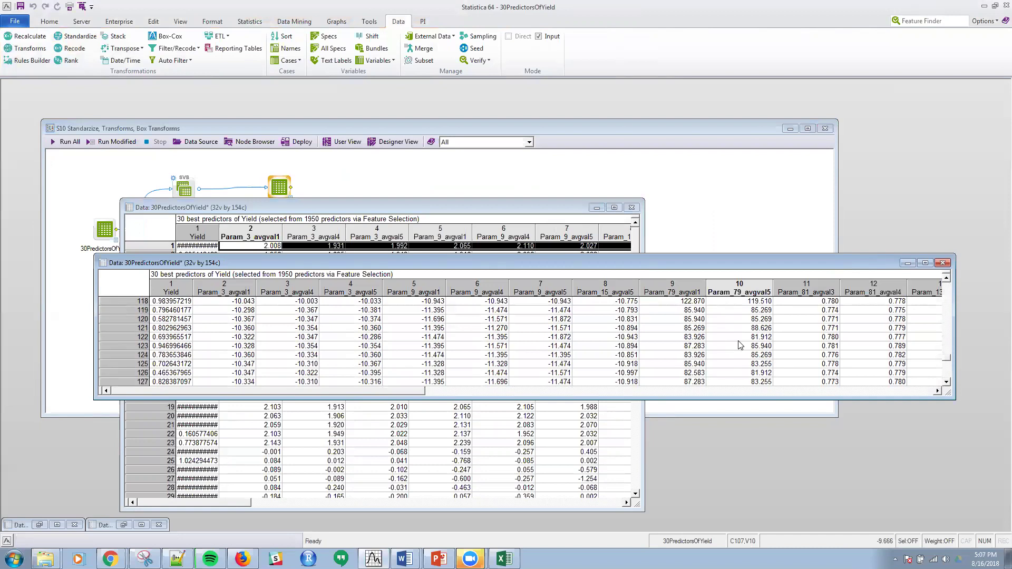
{"action": "scroll", "coordinate": [739, 345], "scroll_direction": "up", "scroll_amount": 6}
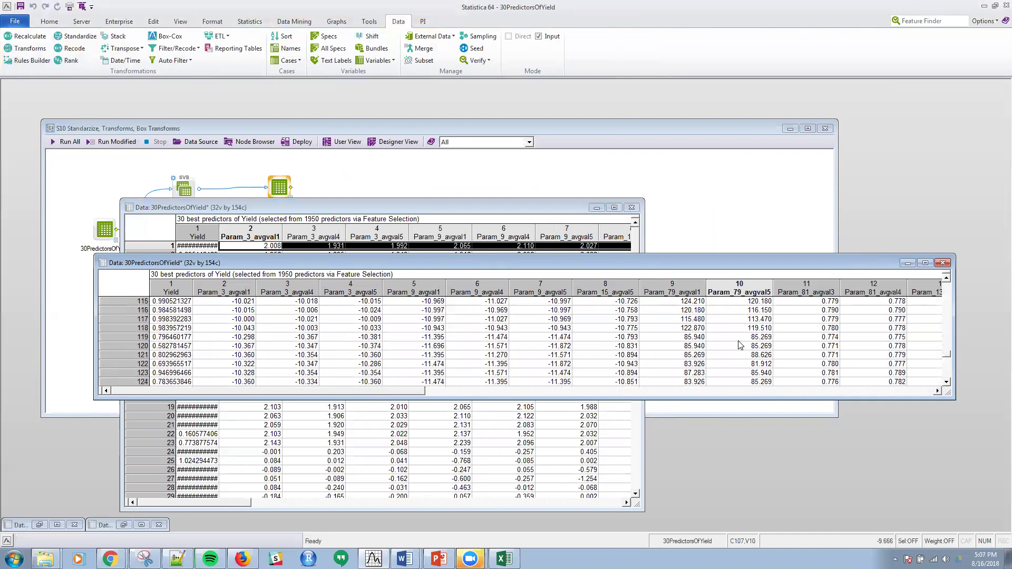
Step: Minimize the raw data, scroll through the standardized rows, then return to the workspace diagram
{"action": "left_click", "coordinate": [907, 262]}
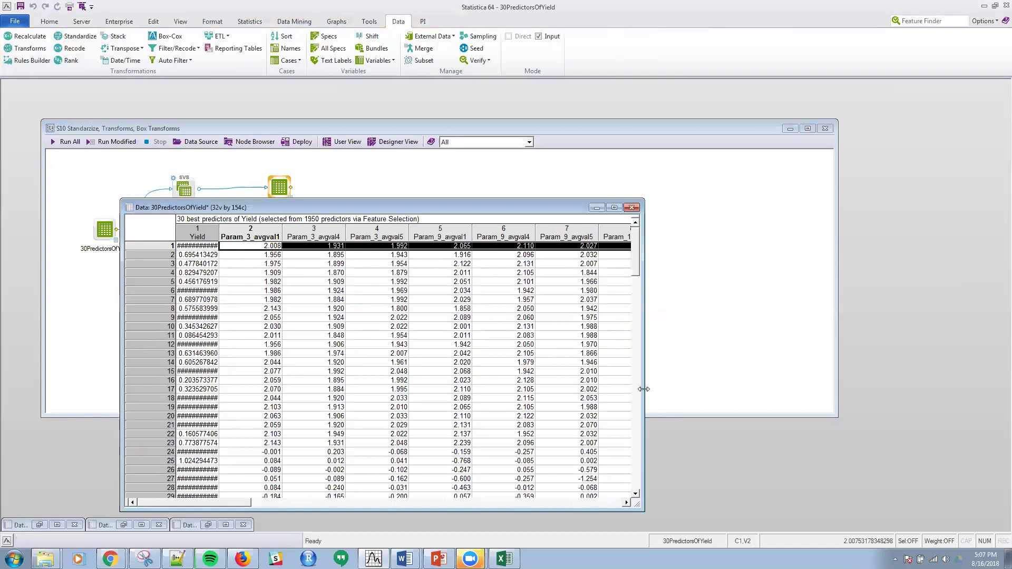
{"action": "left_click_drag", "start_coordinate": [644, 389], "coordinate": [989, 389]}
{"action": "left_click", "coordinate": [733, 364]}
{"action": "scroll", "coordinate": [733, 364], "scroll_direction": "down", "scroll_amount": 4}
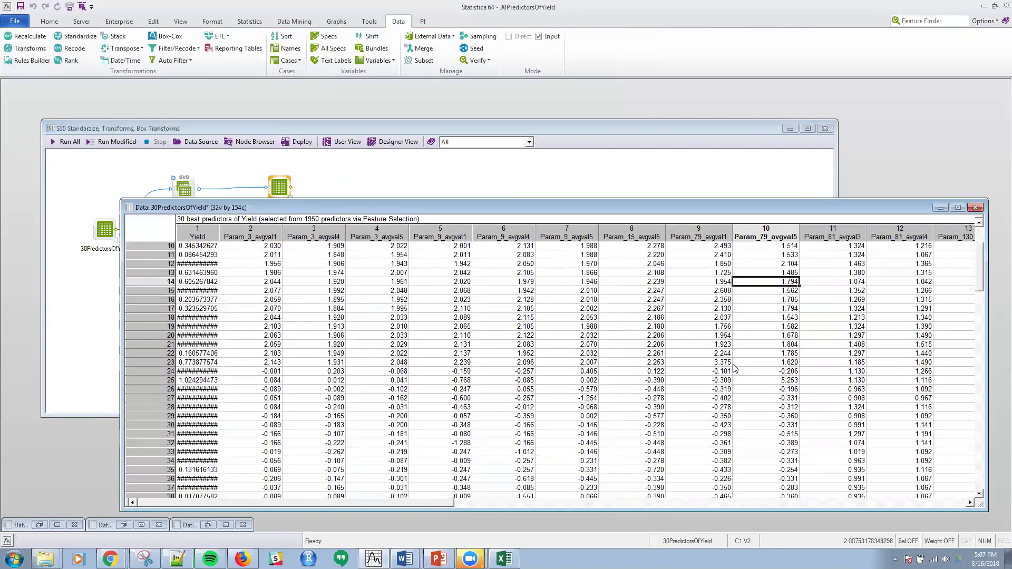
{"action": "scroll", "coordinate": [734, 368], "scroll_direction": "down", "scroll_amount": 14}
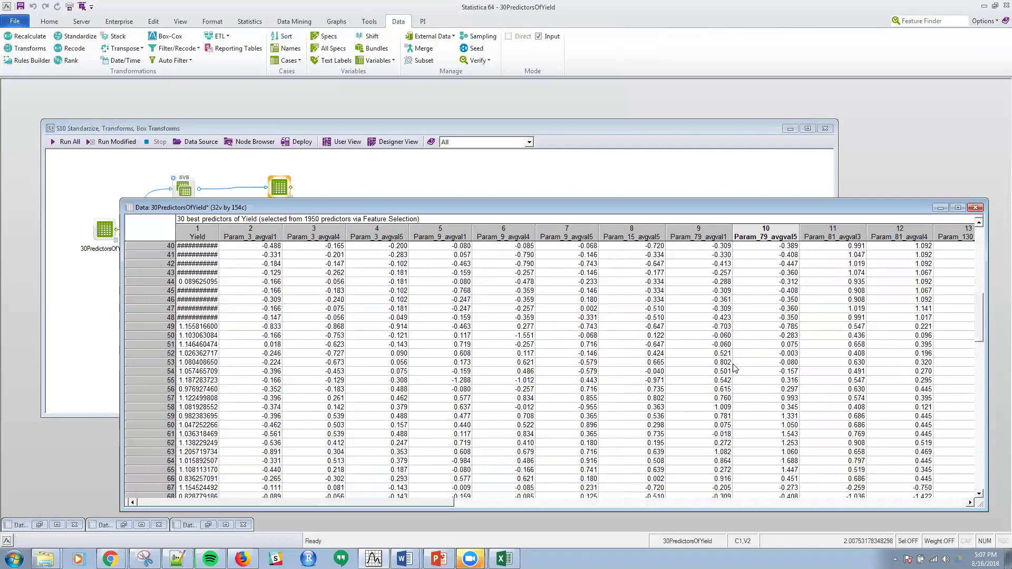
{"action": "scroll", "coordinate": [736, 367], "scroll_direction": "down", "scroll_amount": 9}
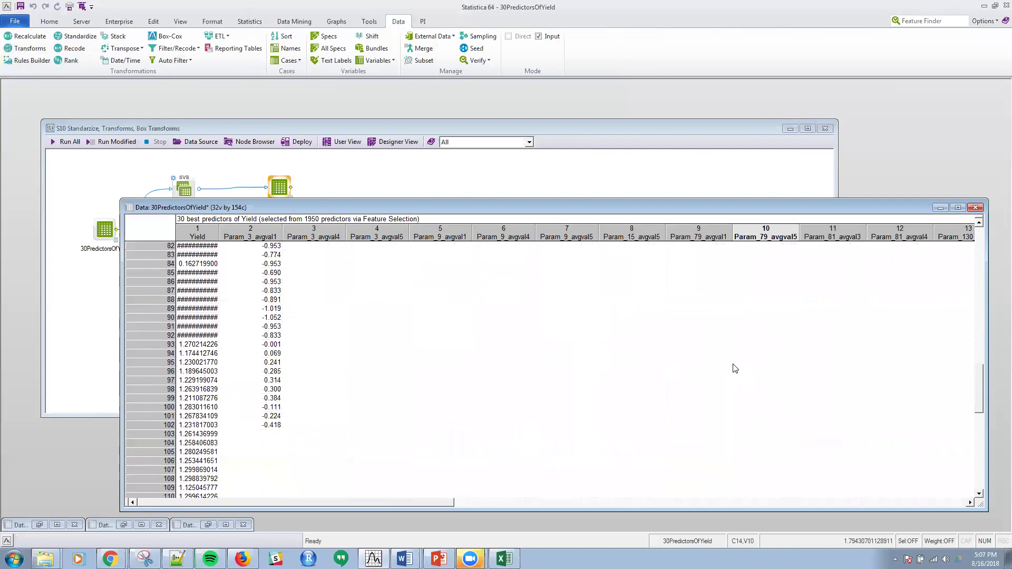
{"action": "scroll", "coordinate": [735, 368], "scroll_direction": "down", "scroll_amount": 3}
{"action": "scroll", "coordinate": [735, 369], "scroll_direction": "down", "scroll_amount": 12}
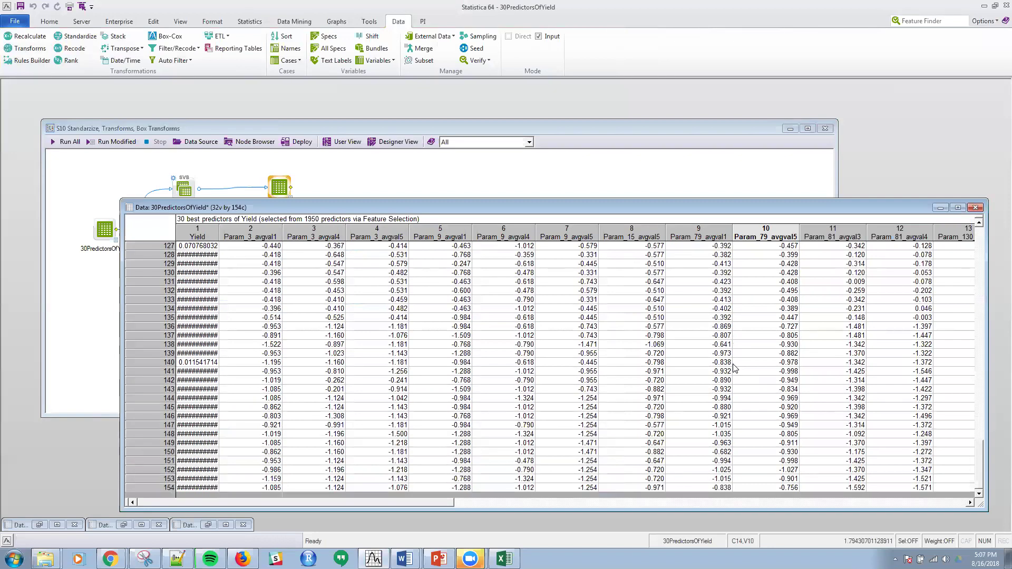
{"action": "scroll", "coordinate": [735, 368], "scroll_direction": "up", "scroll_amount": 20}
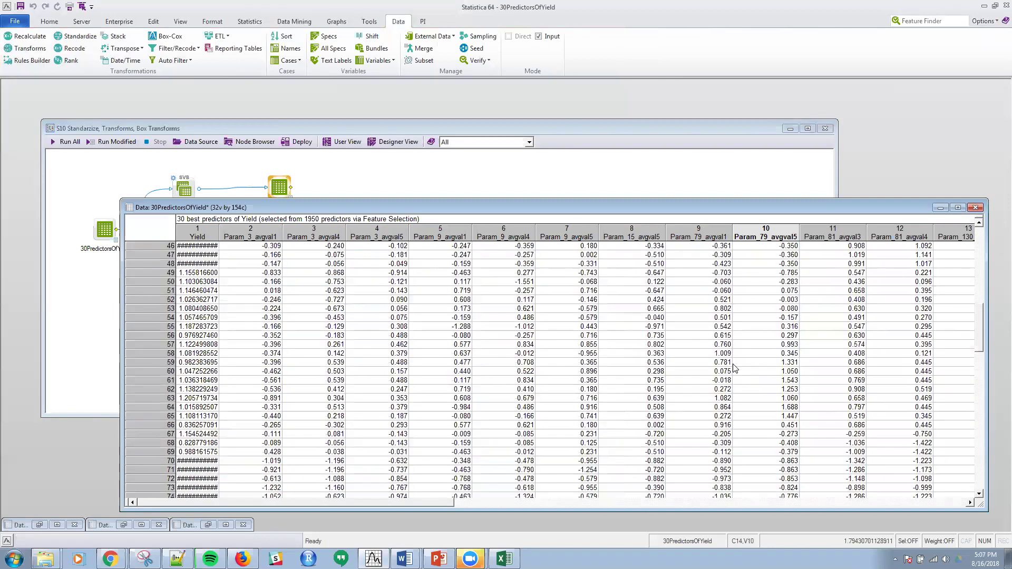
{"action": "scroll", "coordinate": [735, 368], "scroll_direction": "up", "scroll_amount": 15}
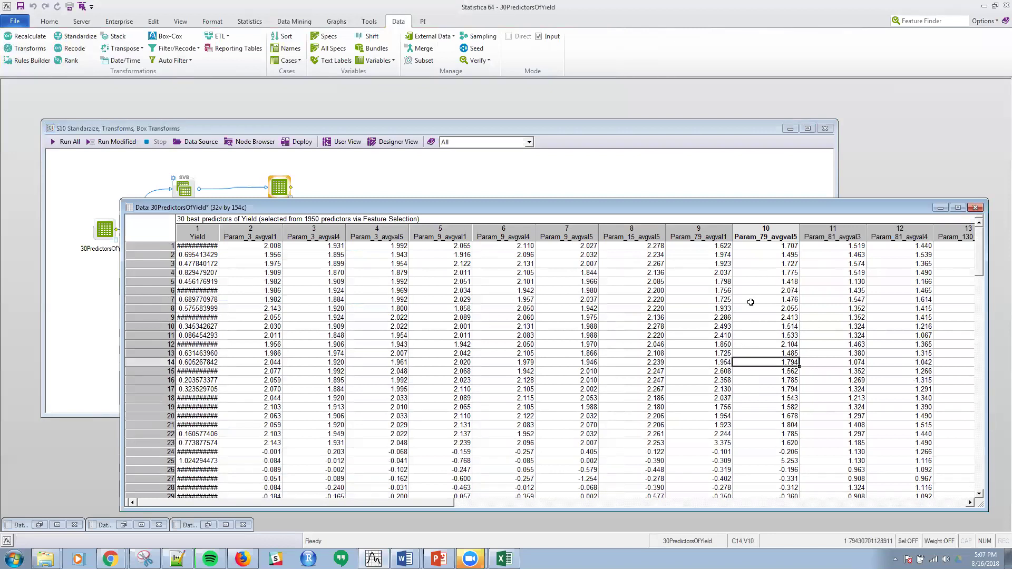
{"action": "left_click", "coordinate": [640, 127]}
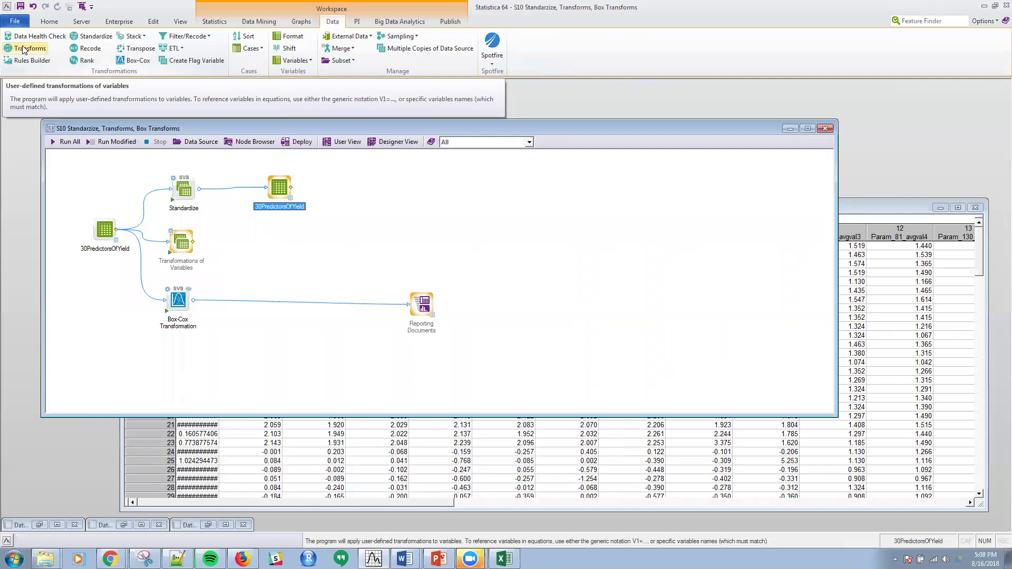
Step: Review the LowYield formula in the Transformations of Variables batch formulas and close without changes
{"action": "double_click", "coordinate": [188, 247]}
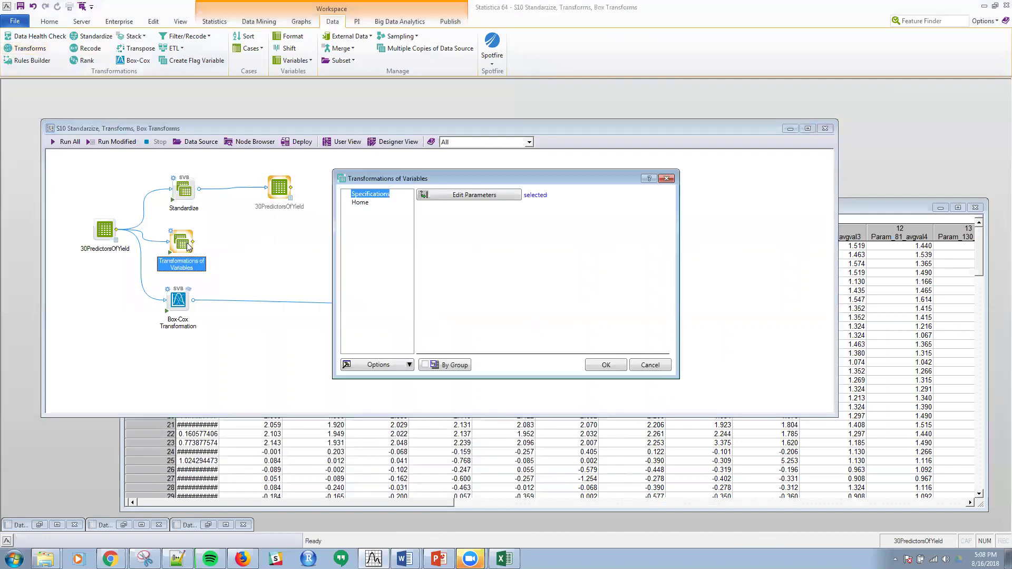
{"action": "left_click", "coordinate": [469, 196]}
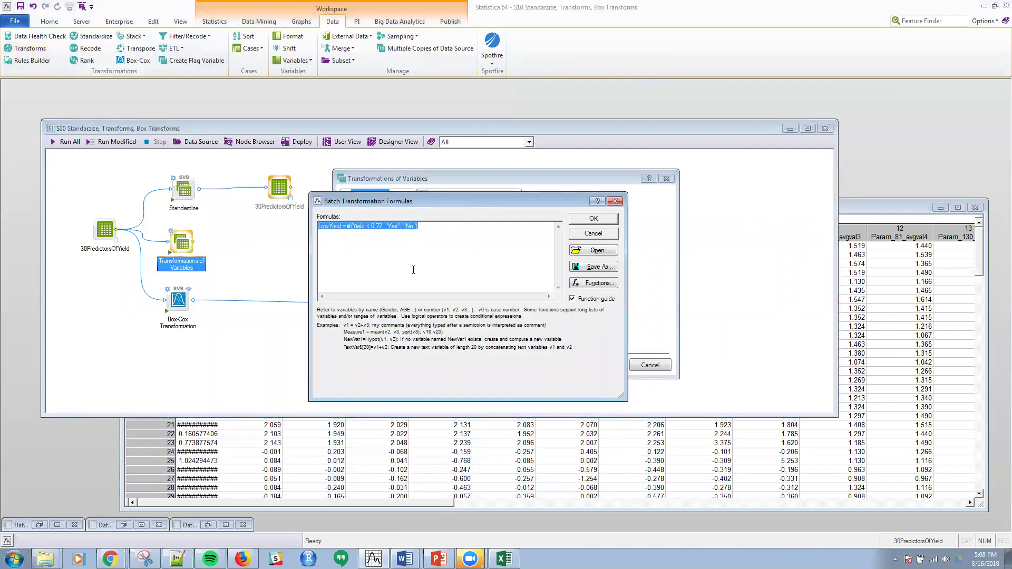
{"action": "left_click", "coordinate": [413, 270]}
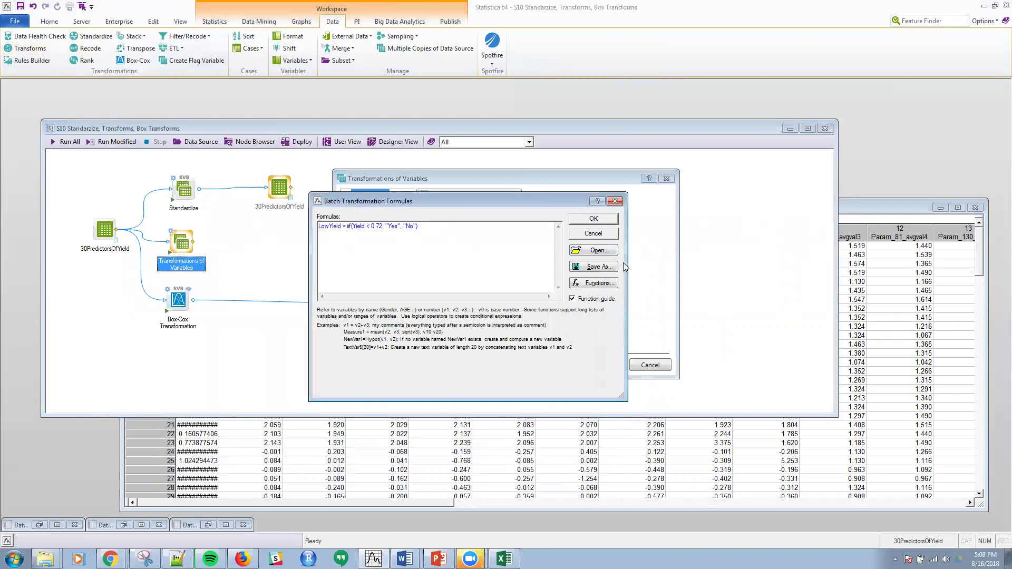
{"action": "left_click", "coordinate": [593, 218]}
{"action": "left_click", "coordinate": [652, 367]}
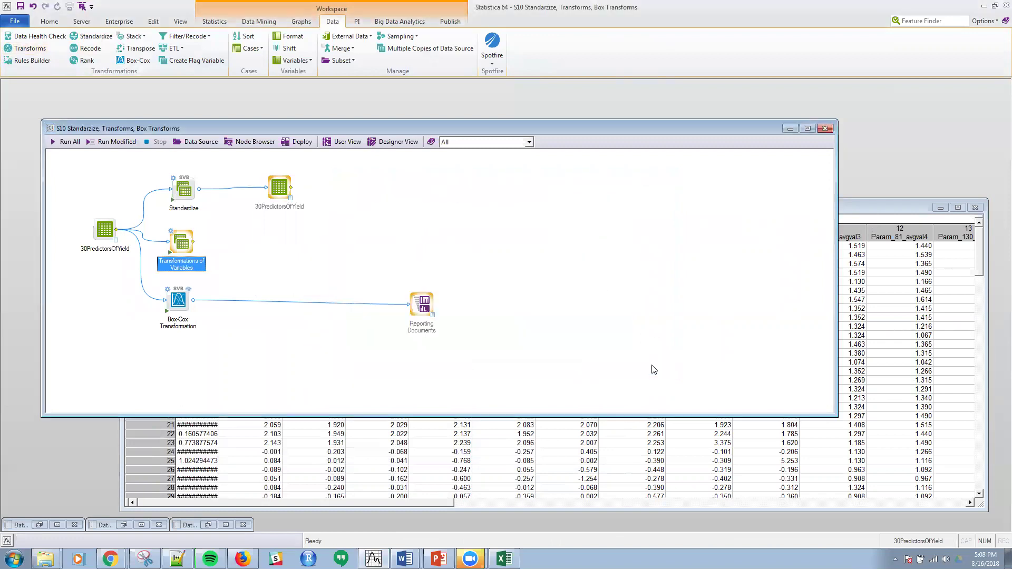
Step: Widen the Yield column in the 30PredictorsOfYield spreadsheet so full decimal values show
{"action": "left_click", "coordinate": [574, 449]}
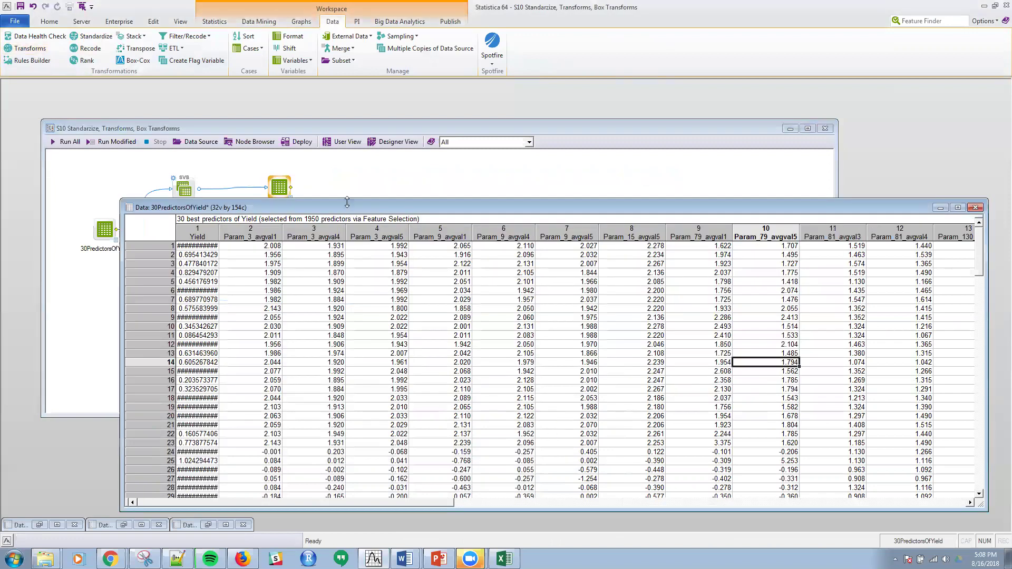
{"action": "left_click", "coordinate": [221, 235]}
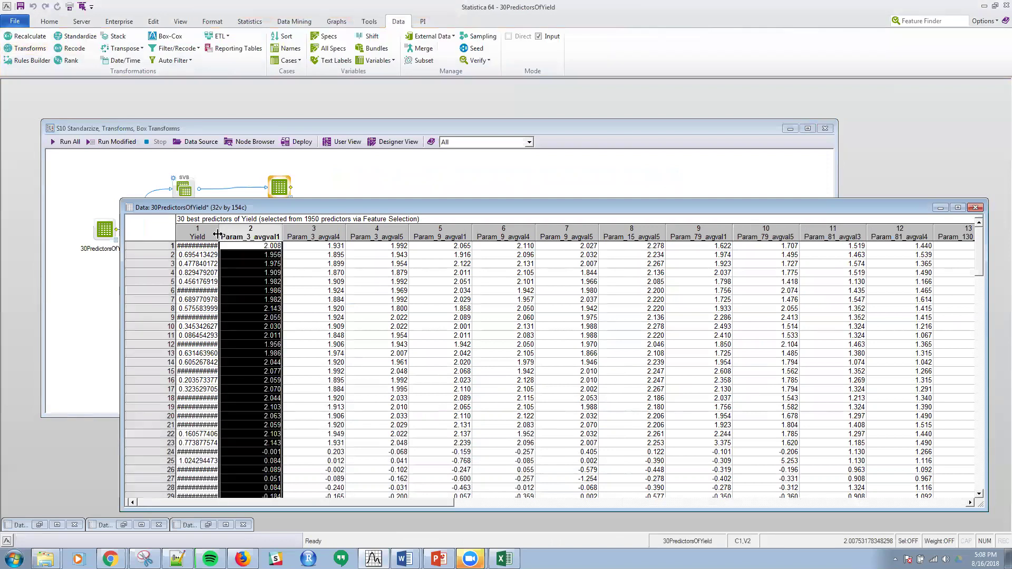
{"action": "double_click", "coordinate": [216, 236]}
Step: Close the output spreadsheet and scroll through the original 30PredictorsOfYield input data
{"action": "left_click", "coordinate": [219, 288]}
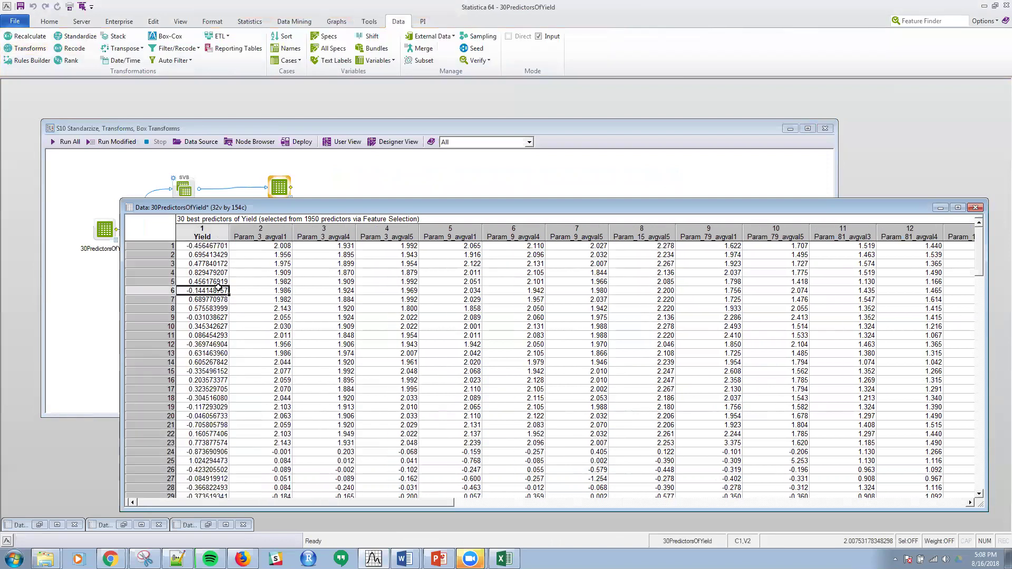
{"action": "left_click", "coordinate": [974, 207]}
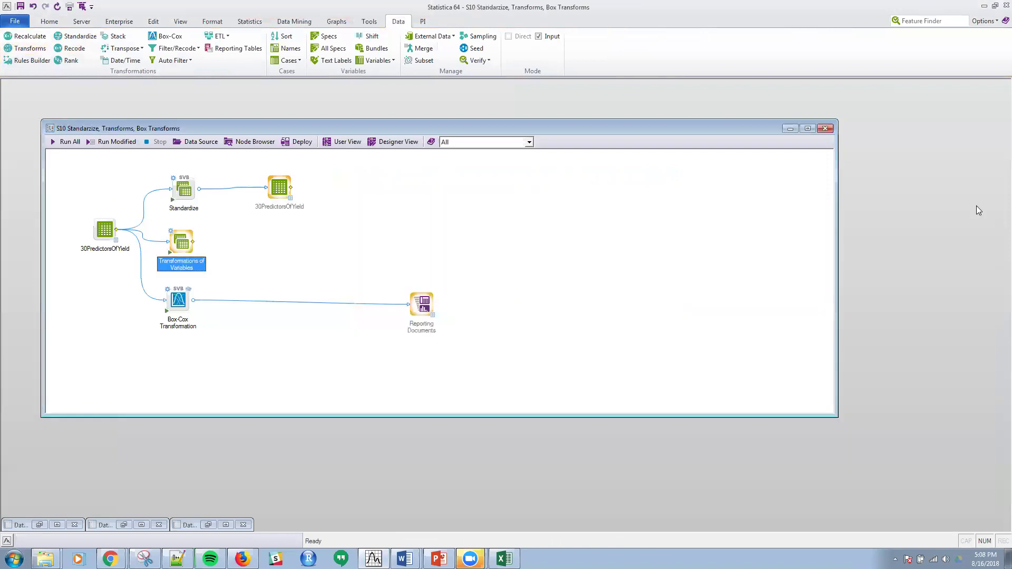
{"action": "double_click", "coordinate": [101, 232]}
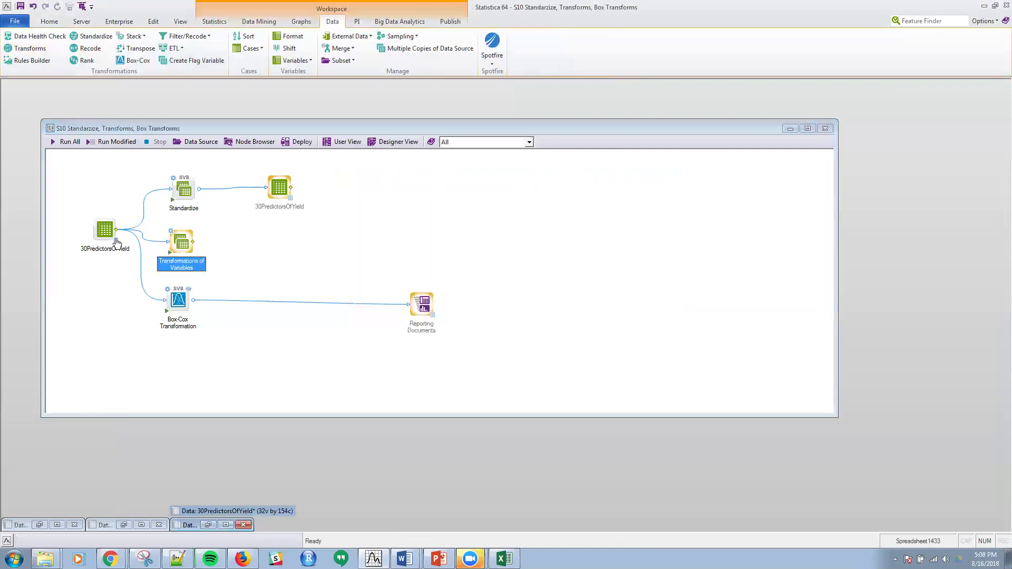
{"action": "scroll", "coordinate": [167, 327], "scroll_direction": "up", "scroll_amount": 19}
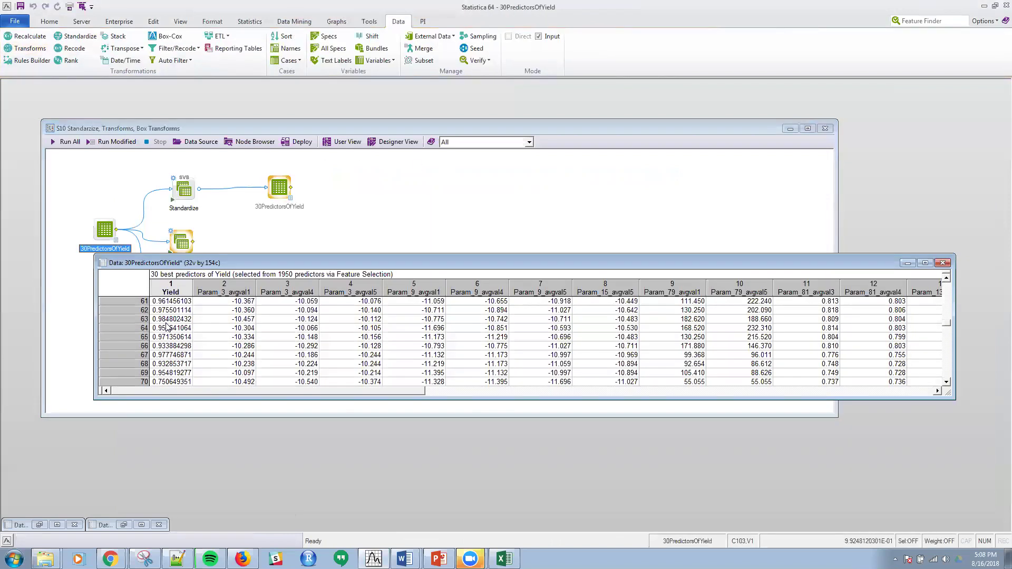
{"action": "scroll", "coordinate": [164, 322], "scroll_direction": "down", "scroll_amount": 5}
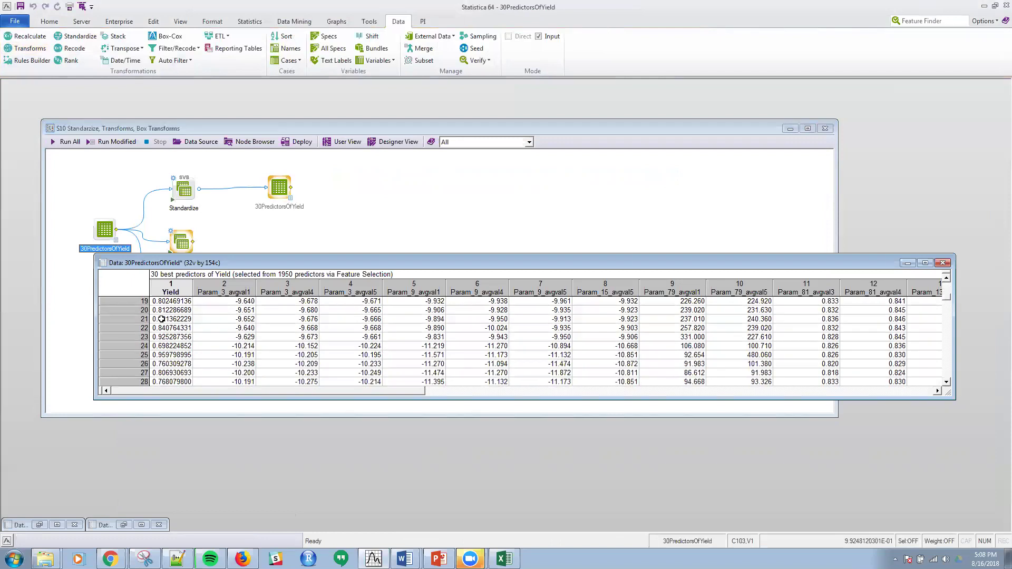
{"action": "scroll", "coordinate": [162, 319], "scroll_direction": "down", "scroll_amount": 20}
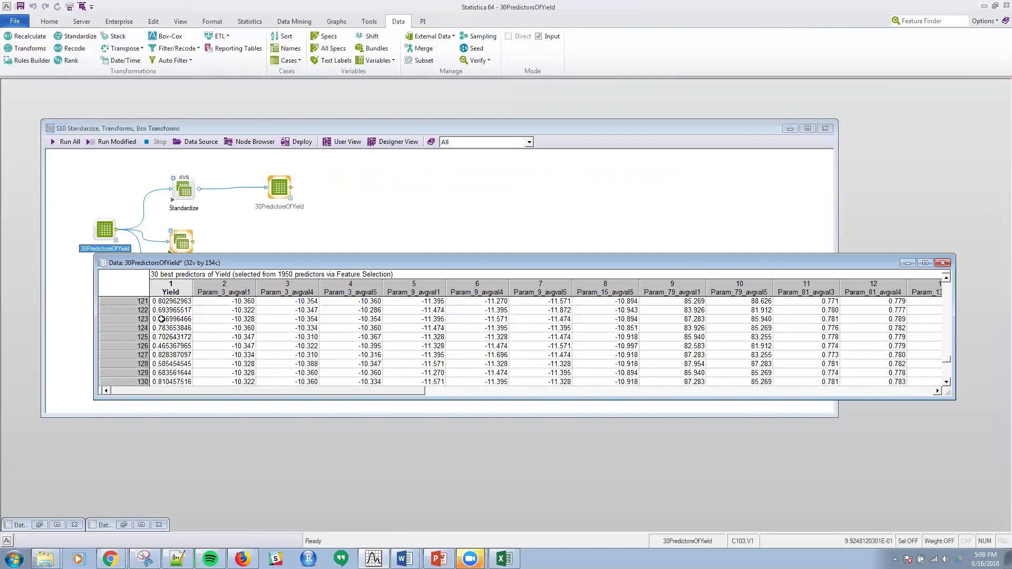
{"action": "scroll", "coordinate": [162, 318], "scroll_direction": "down", "scroll_amount": 5}
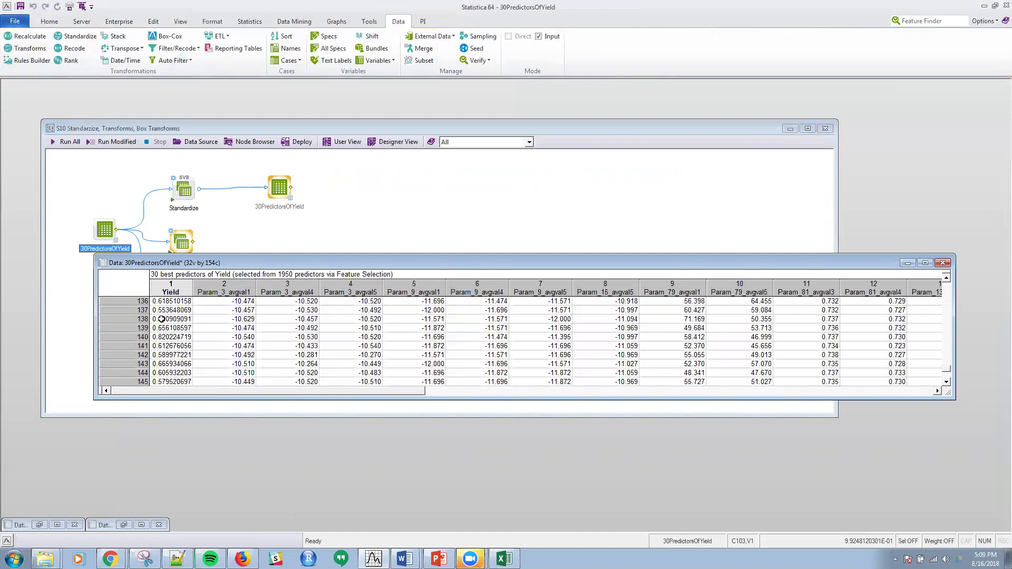
{"action": "scroll", "coordinate": [161, 318], "scroll_direction": "up", "scroll_amount": 20}
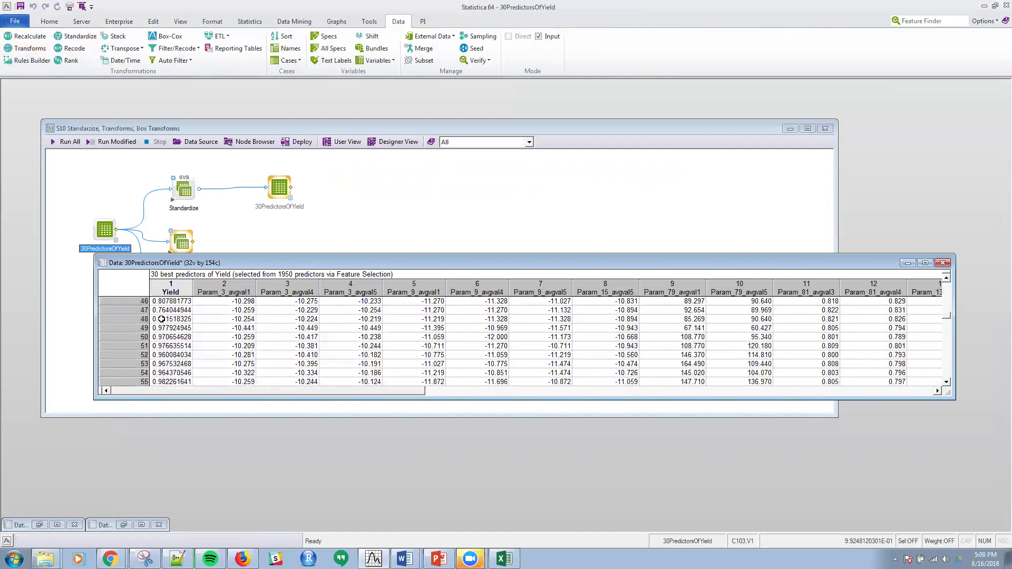
{"action": "scroll", "coordinate": [162, 319], "scroll_direction": "up", "scroll_amount": 7}
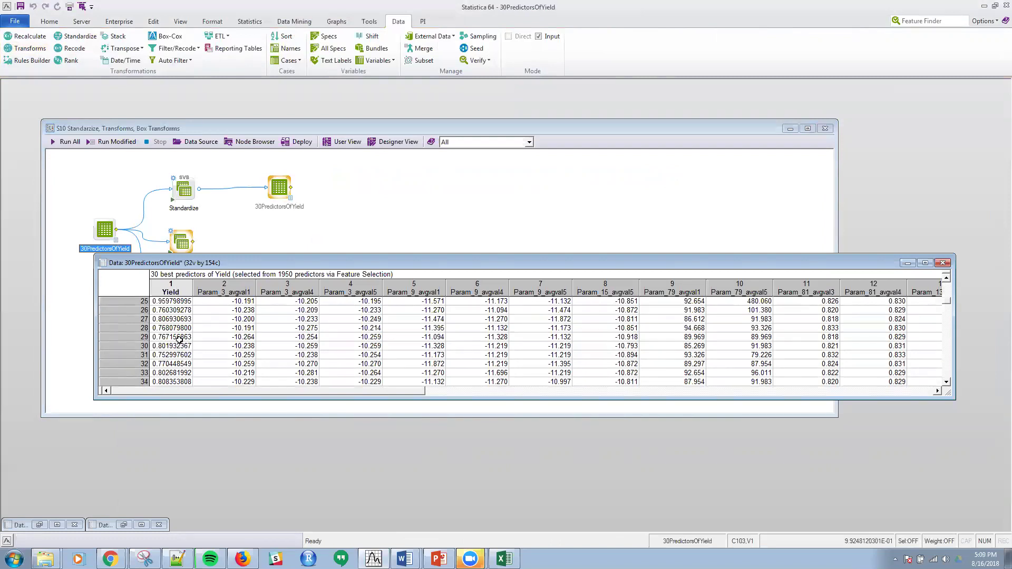
Step: Open the Transformations of Variables batch formulas showing LowYield = if(Yield < 0.72, "Yes", "No")
{"action": "left_click", "coordinate": [303, 228]}
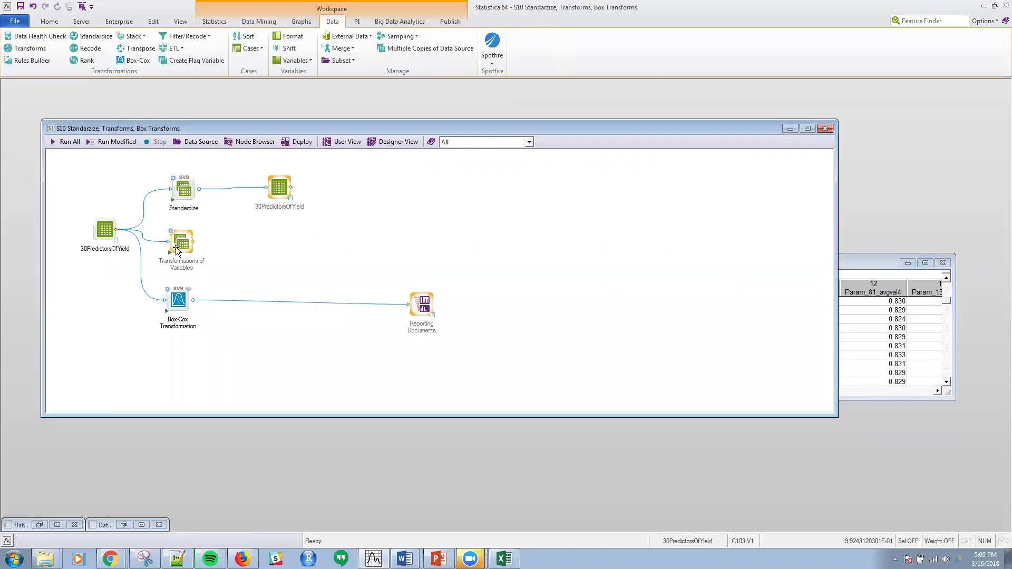
{"action": "double_click", "coordinate": [179, 250]}
{"action": "left_click", "coordinate": [453, 196]}
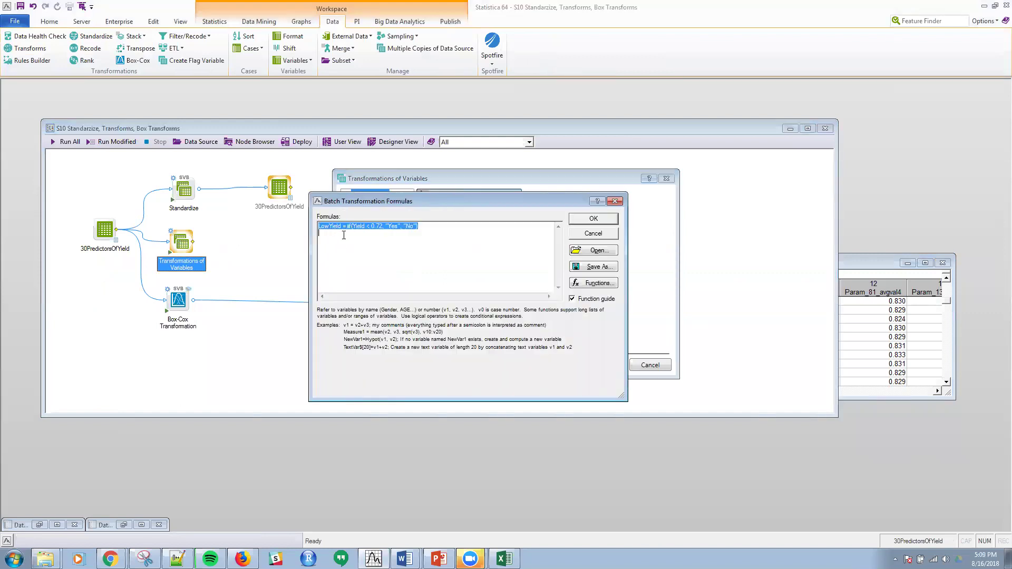
{"action": "left_click", "coordinate": [360, 231]}
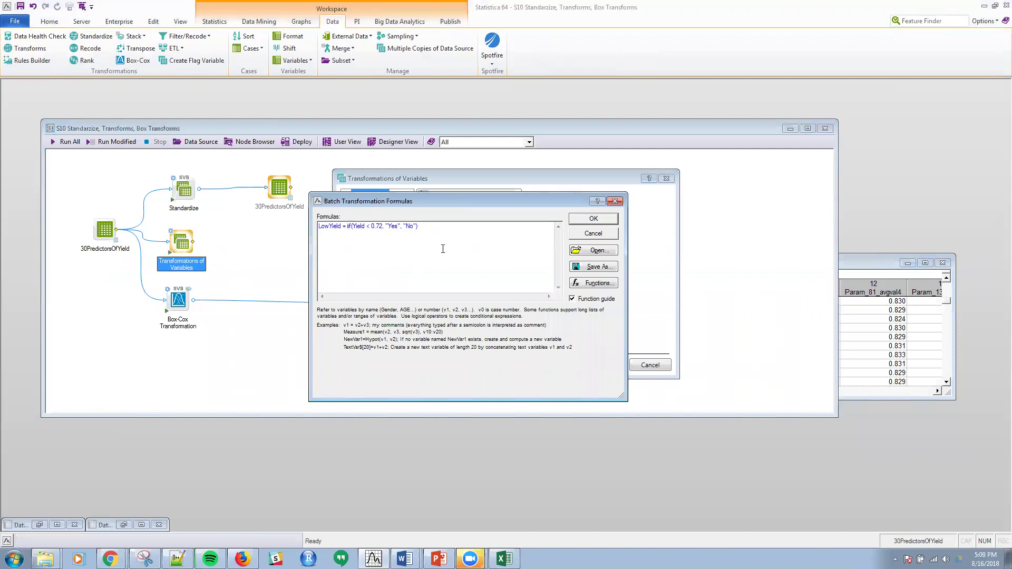
Step: Browse every Function Browser category from Case States to Variable/Column Stats, then close it
{"action": "left_click", "coordinate": [593, 283]}
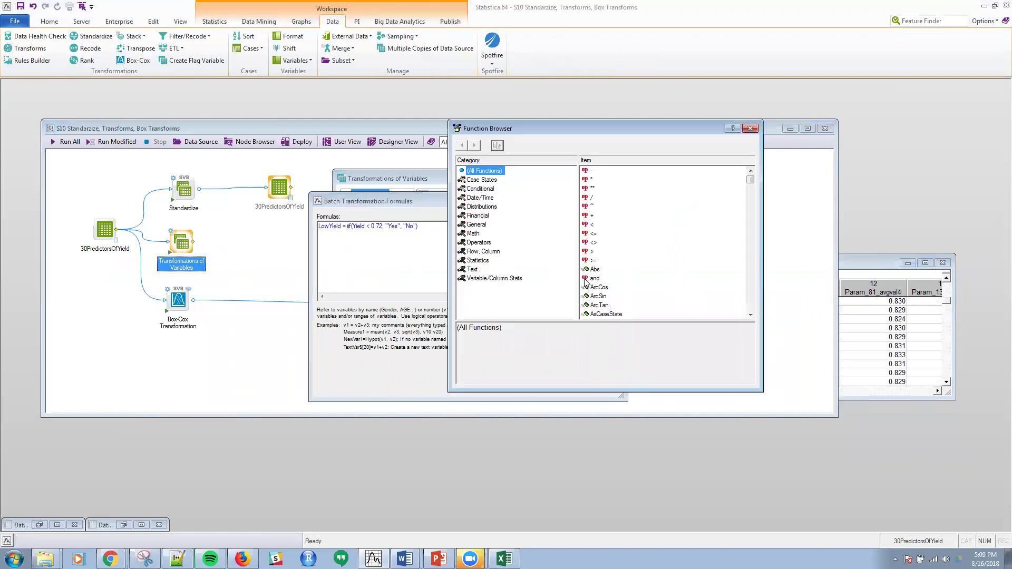
{"action": "left_click", "coordinate": [474, 180]}
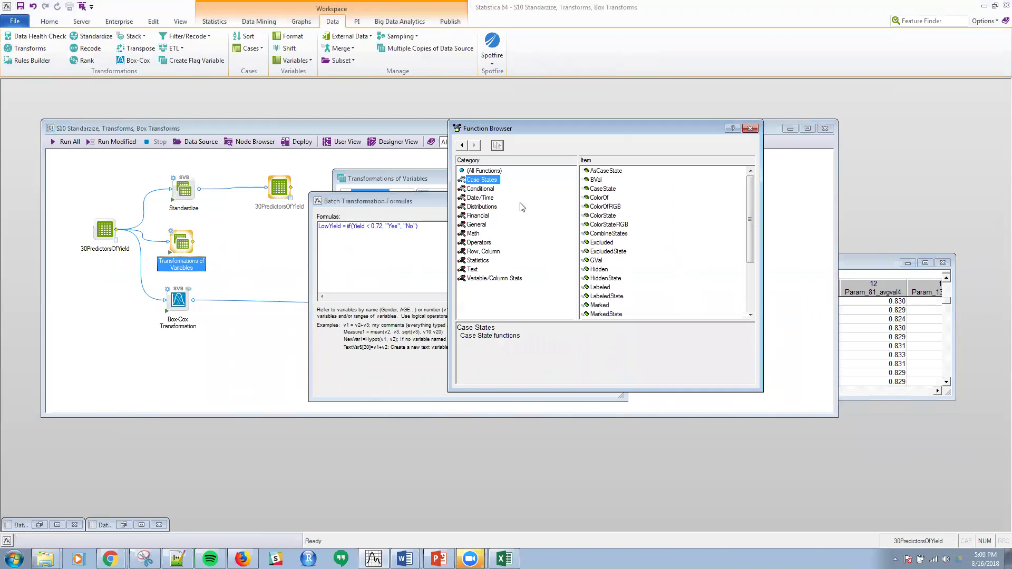
{"action": "mouse_move", "coordinate": [751, 210]}
{"action": "left_mouse_down"}
{"action": "mouse_move", "coordinate": [752, 251]}
{"action": "mouse_move", "coordinate": [752, 214]}
{"action": "left_mouse_up"}
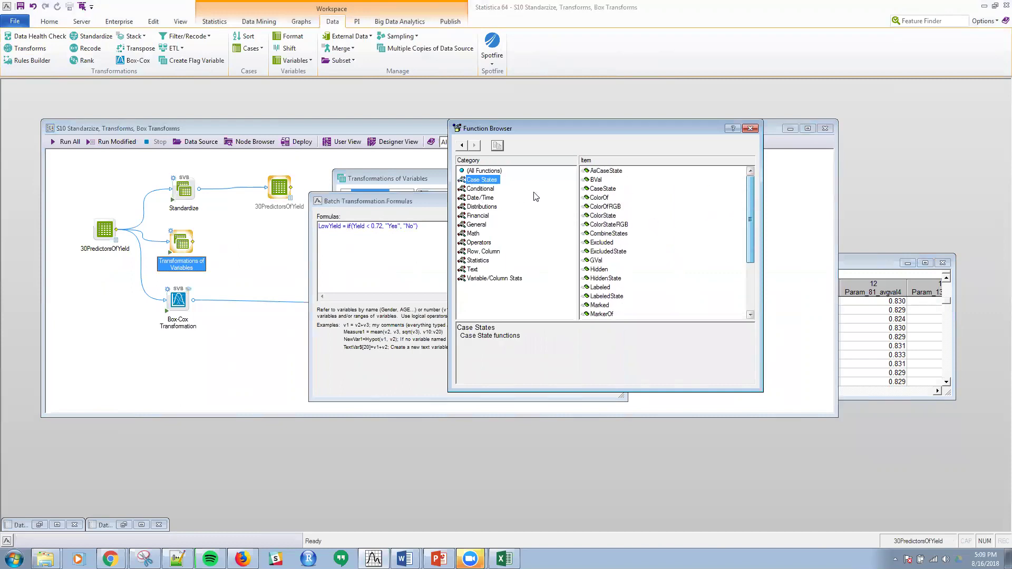
{"action": "left_click", "coordinate": [481, 189]}
{"action": "left_click", "coordinate": [483, 198]}
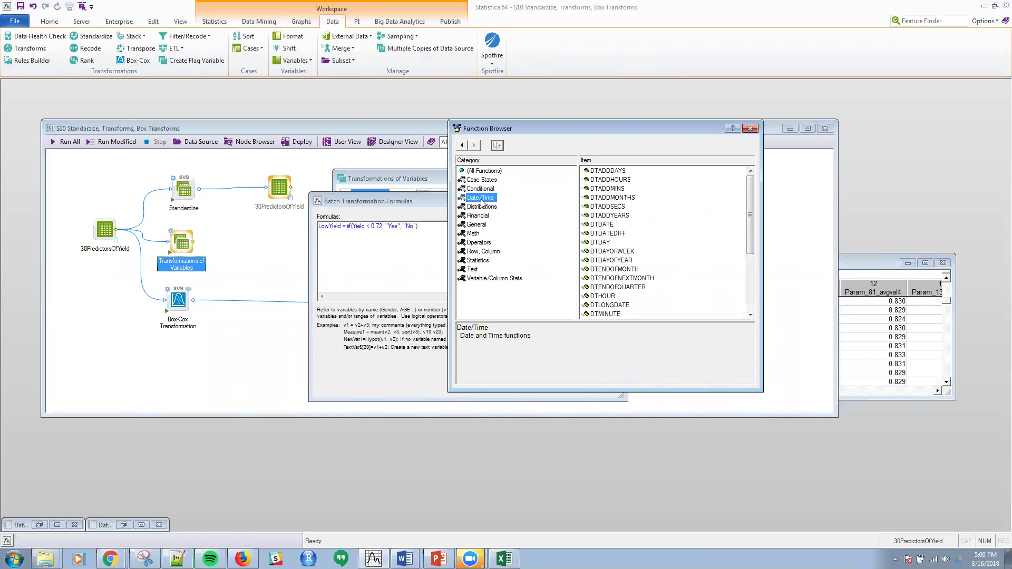
{"action": "left_click", "coordinate": [479, 207]}
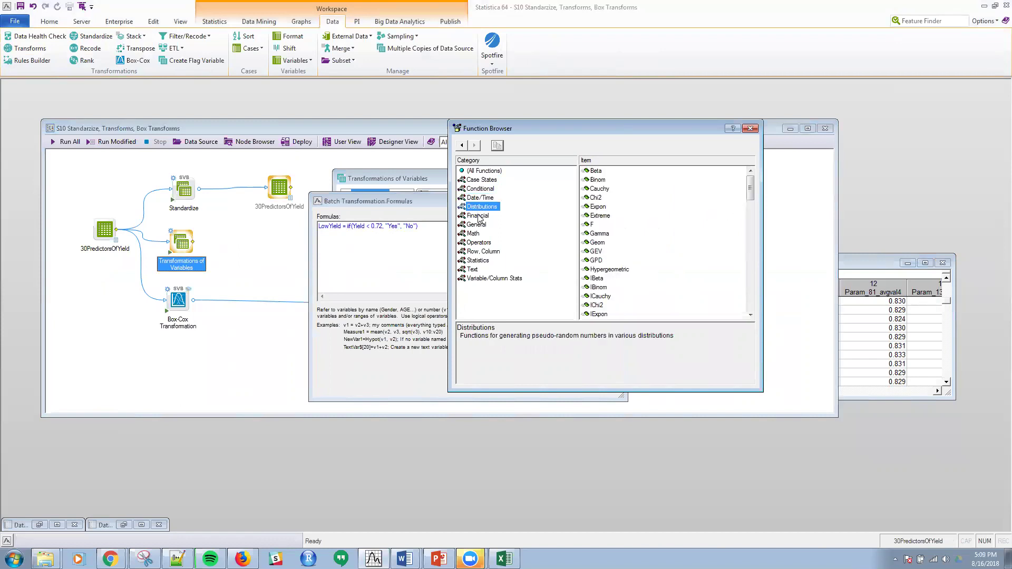
{"action": "left_click", "coordinate": [478, 216]}
{"action": "left_click", "coordinate": [478, 226]}
{"action": "left_click", "coordinate": [473, 233]}
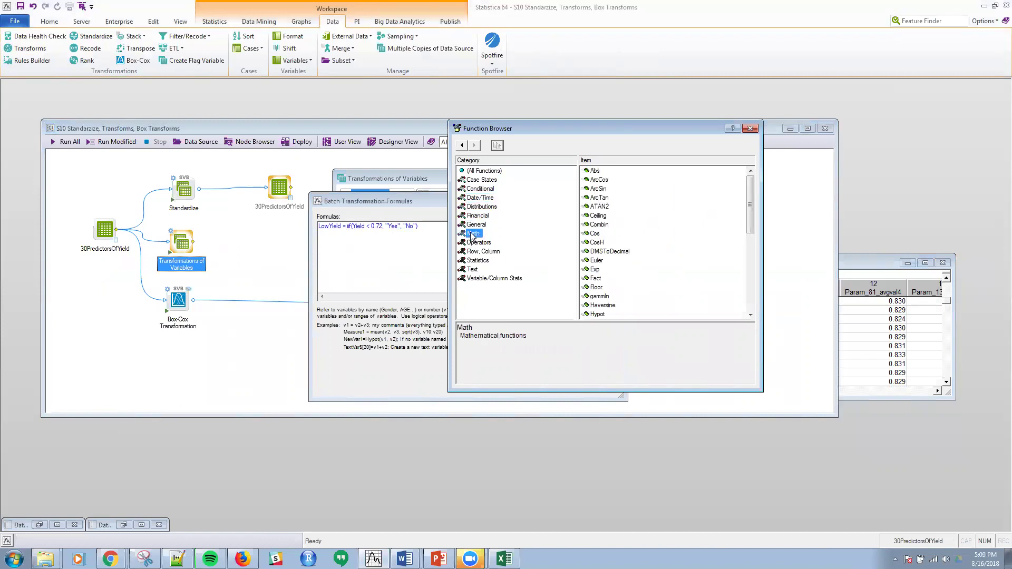
{"action": "left_click", "coordinate": [474, 244]}
{"action": "left_click", "coordinate": [477, 252]}
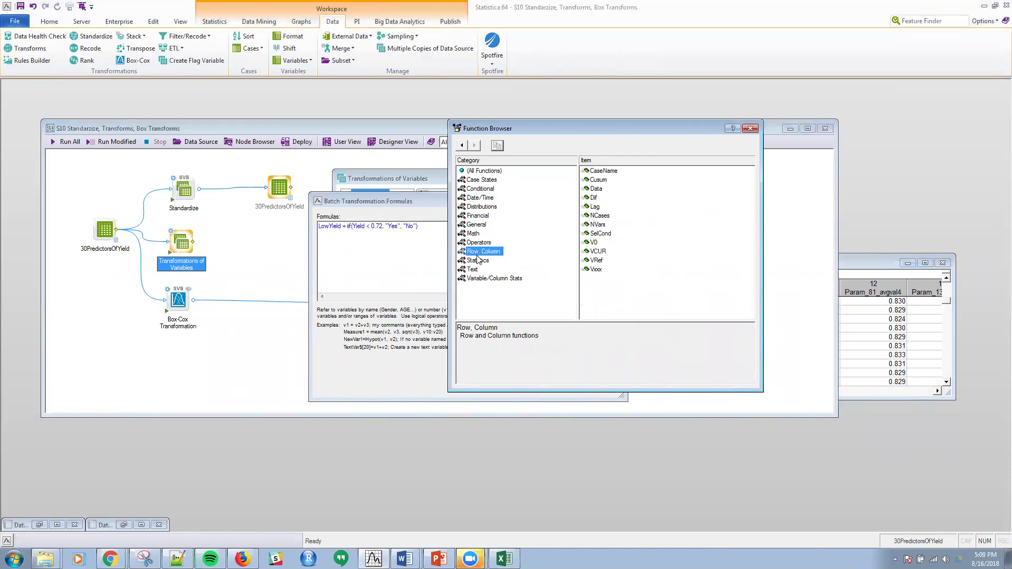
{"action": "left_click", "coordinate": [479, 261]}
{"action": "left_click", "coordinate": [474, 270]}
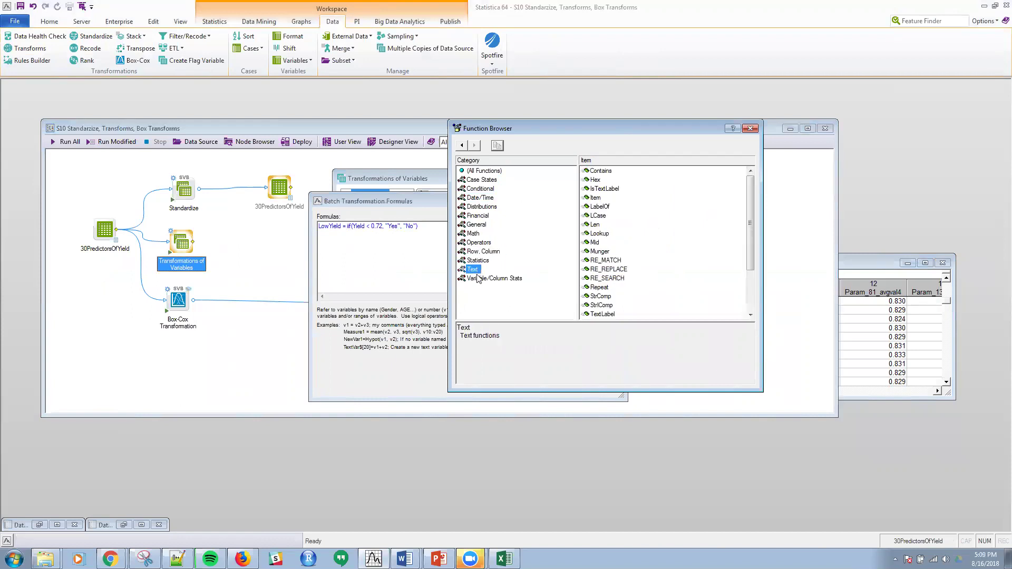
{"action": "left_click", "coordinate": [480, 279]}
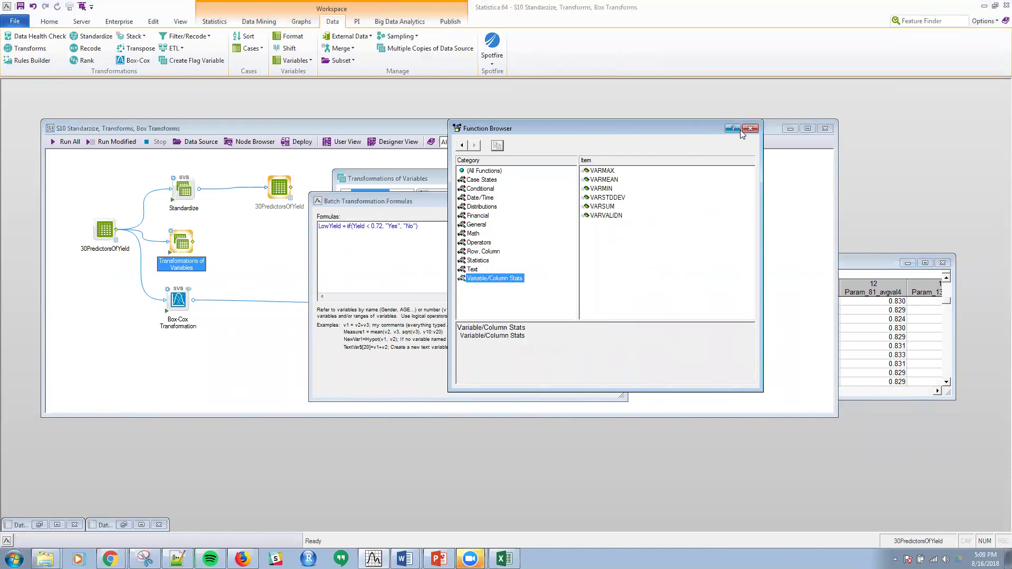
{"action": "left_click", "coordinate": [755, 129]}
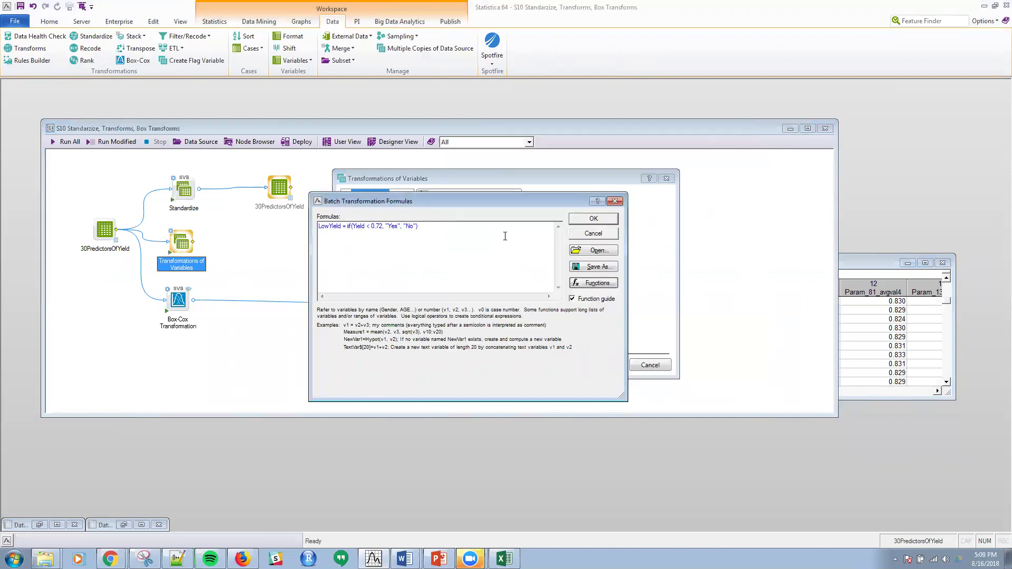
Step: Discard the transformation formula edits and open Box-Cox settings (40 iterations, lambda -5 to 5, shift 1)
{"action": "left_click", "coordinate": [591, 234]}
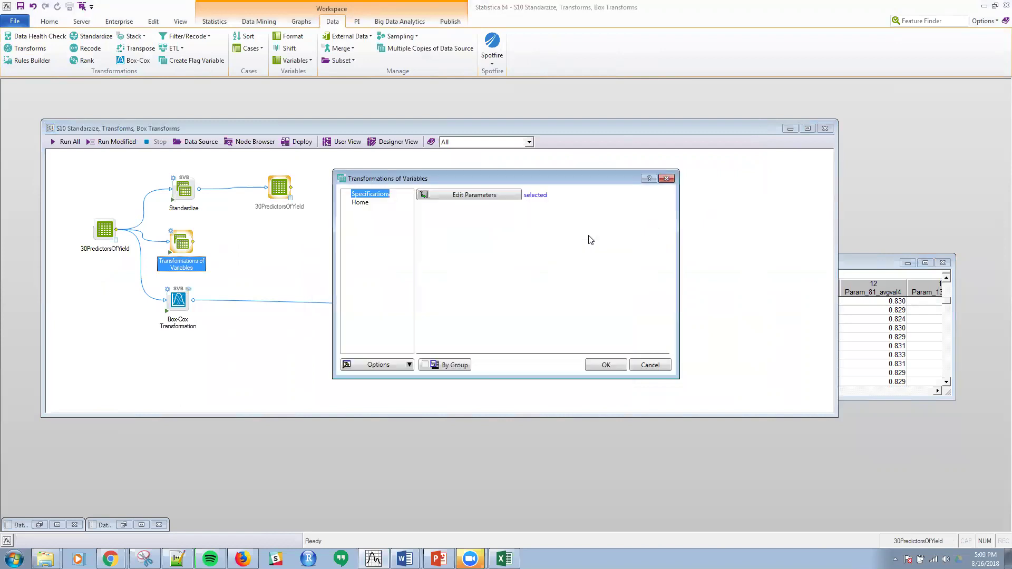
{"action": "left_click", "coordinate": [655, 366]}
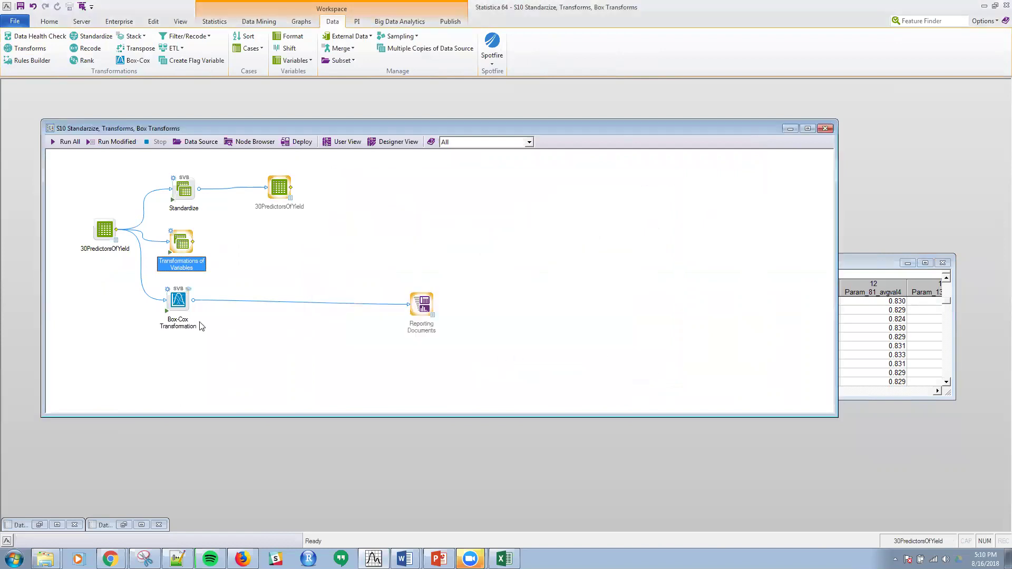
{"action": "double_click", "coordinate": [180, 299]}
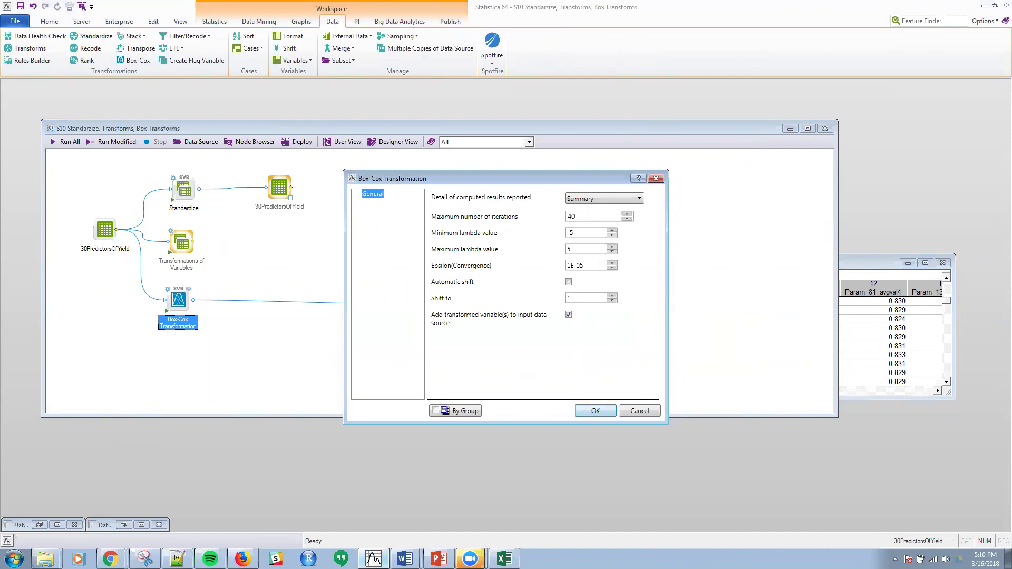
{"action": "mouse_move", "coordinate": [242, 559]}
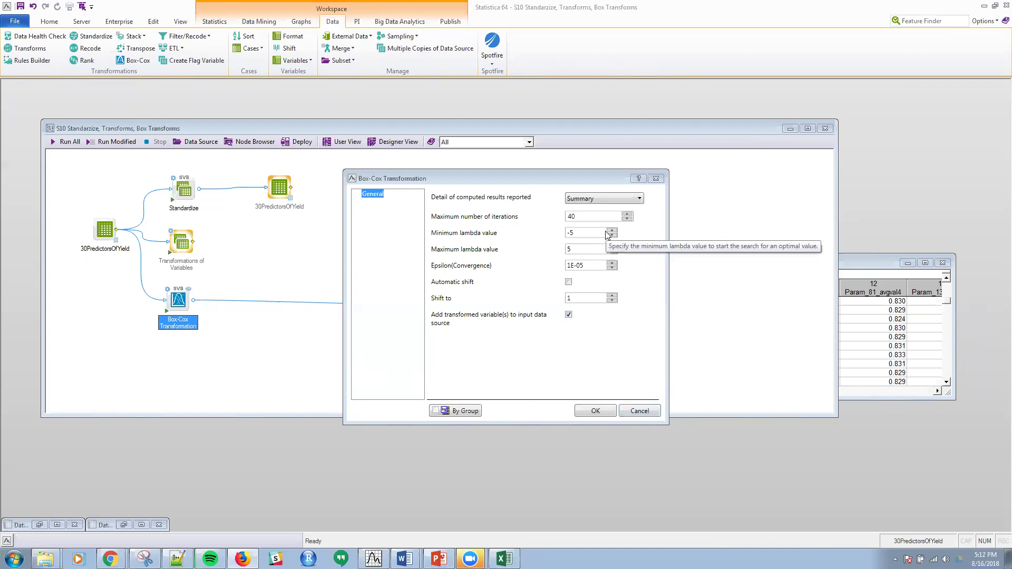
Step: Keep Summary as the results detail and run the Box-Cox Transformation
{"action": "left_click", "coordinate": [612, 199]}
{"action": "left_click", "coordinate": [612, 200]}
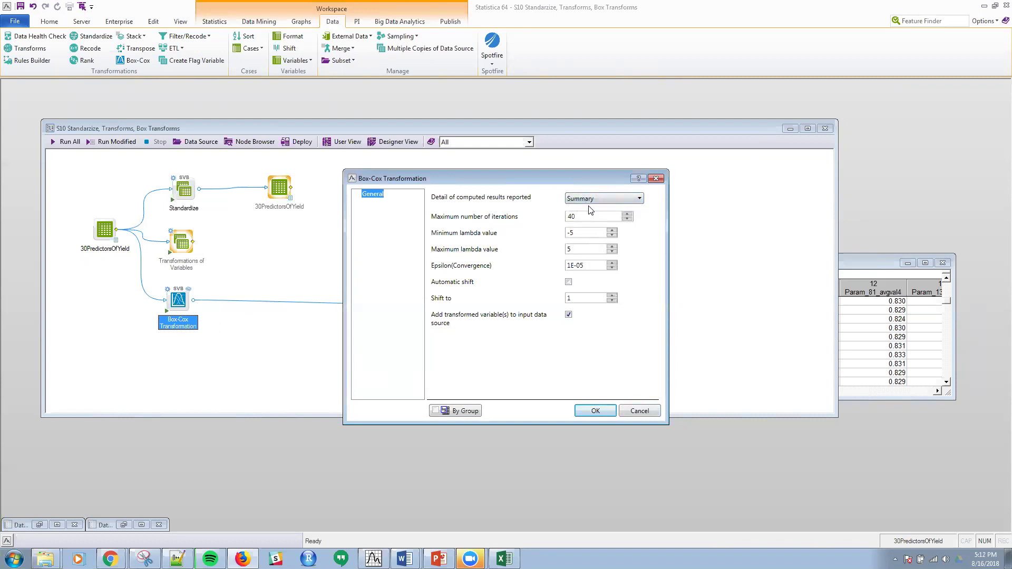
{"action": "mouse_move", "coordinate": [604, 201]}
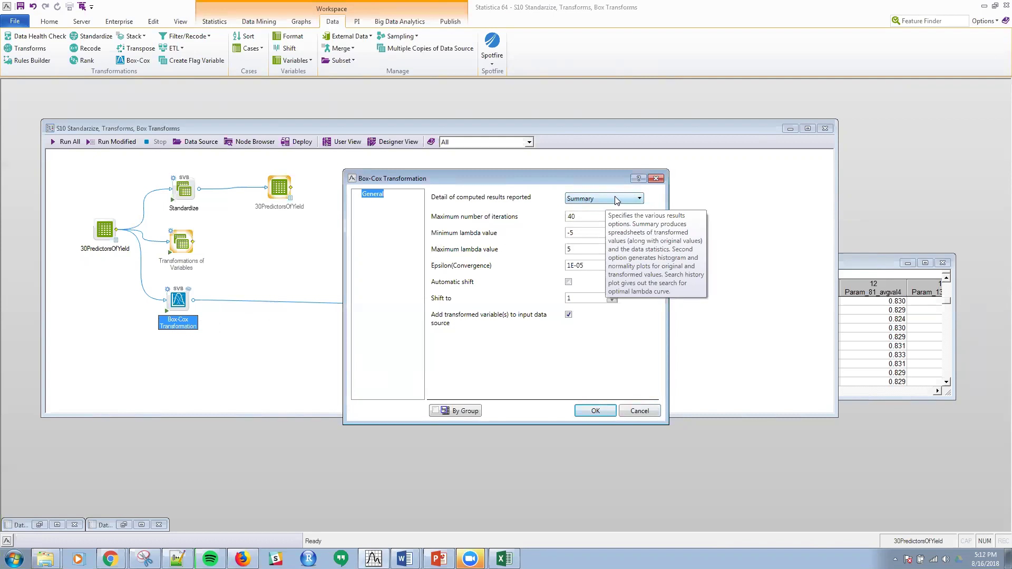
{"action": "left_click", "coordinate": [596, 412]}
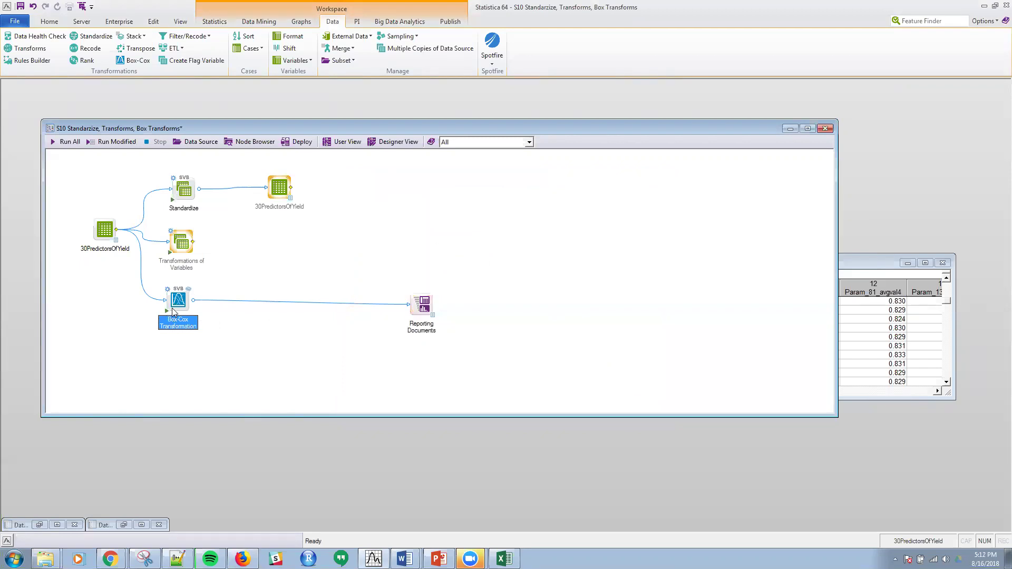
Step: Open the Reporting Documents workbook and review the Box-Cox transformed Yield values
{"action": "left_click", "coordinate": [191, 293]}
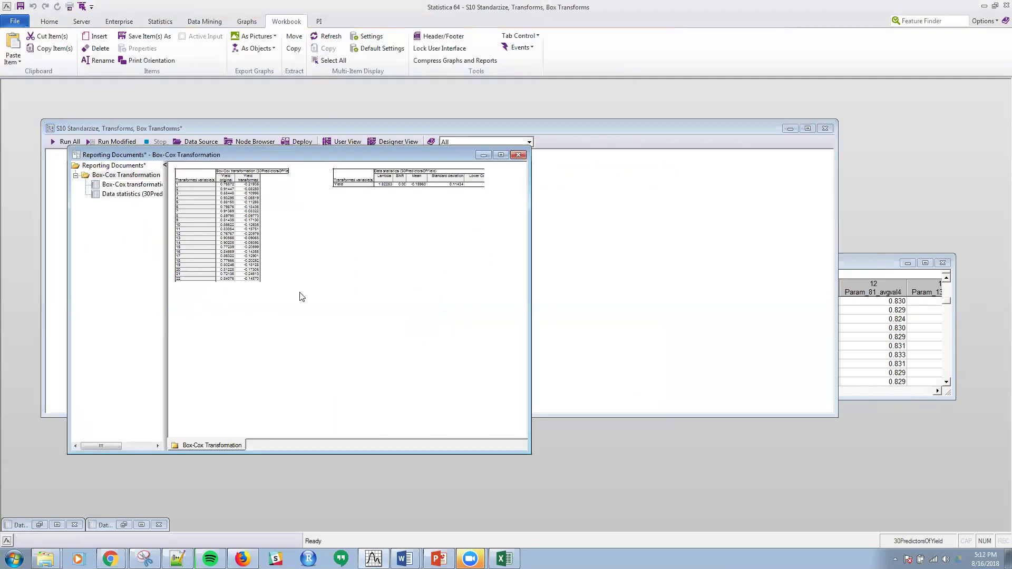
{"action": "left_click", "coordinate": [121, 186]}
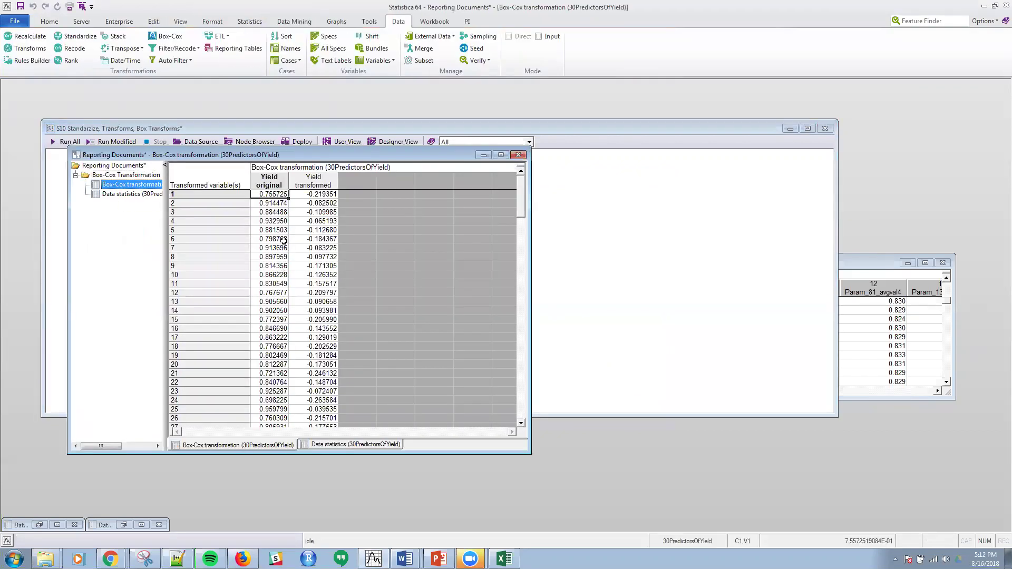
{"action": "left_click", "coordinate": [273, 211]}
{"action": "scroll", "coordinate": [271, 221], "scroll_direction": "down", "scroll_amount": 6}
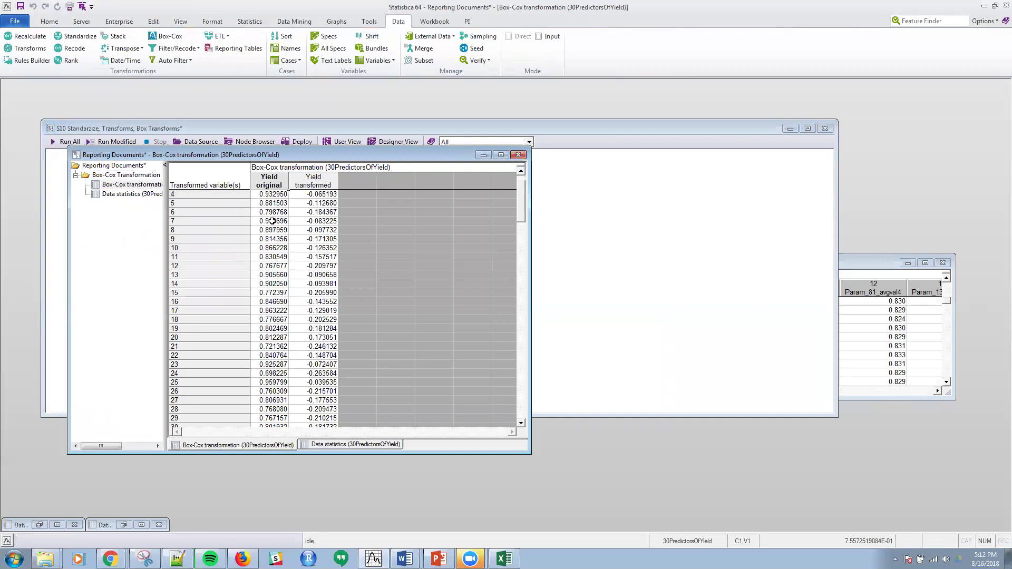
{"action": "scroll", "coordinate": [272, 221], "scroll_direction": "down", "scroll_amount": 4}
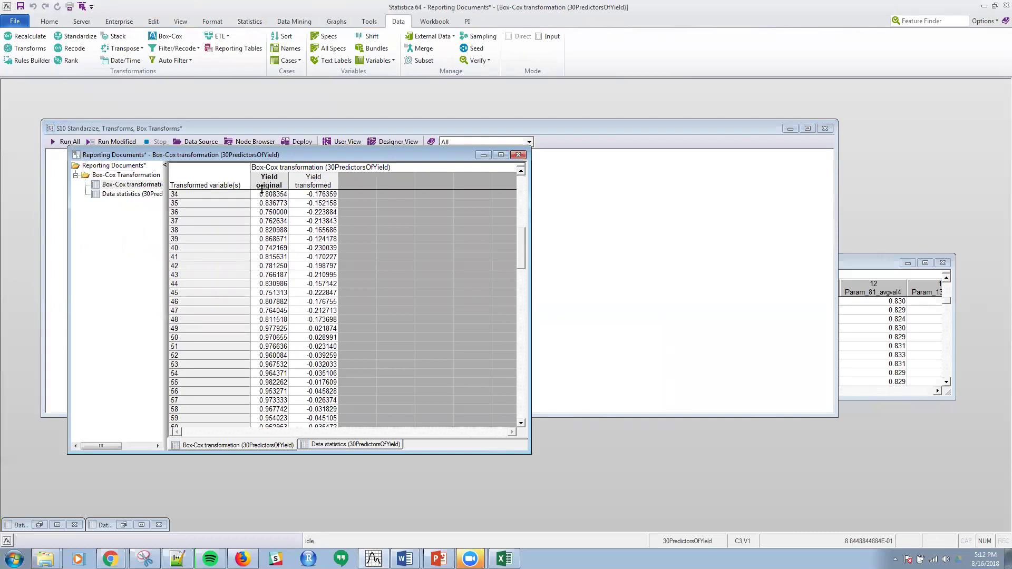
{"action": "scroll", "coordinate": [261, 202], "scroll_direction": "up", "scroll_amount": 10}
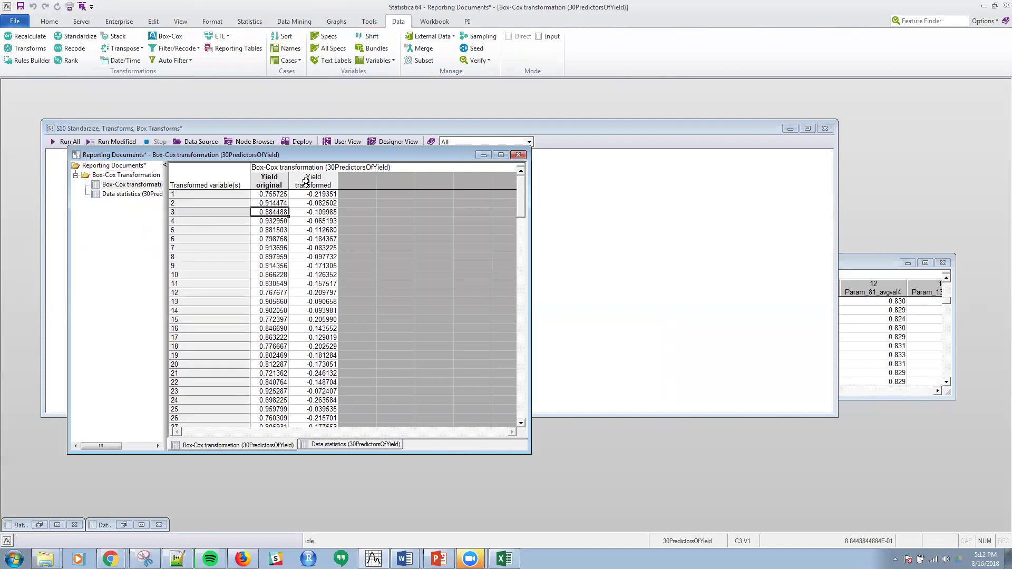
Step: Check the Data statistics showing Yield lambda 1.822537, then close the report and return to PowerPoint
{"action": "left_click", "coordinate": [135, 194]}
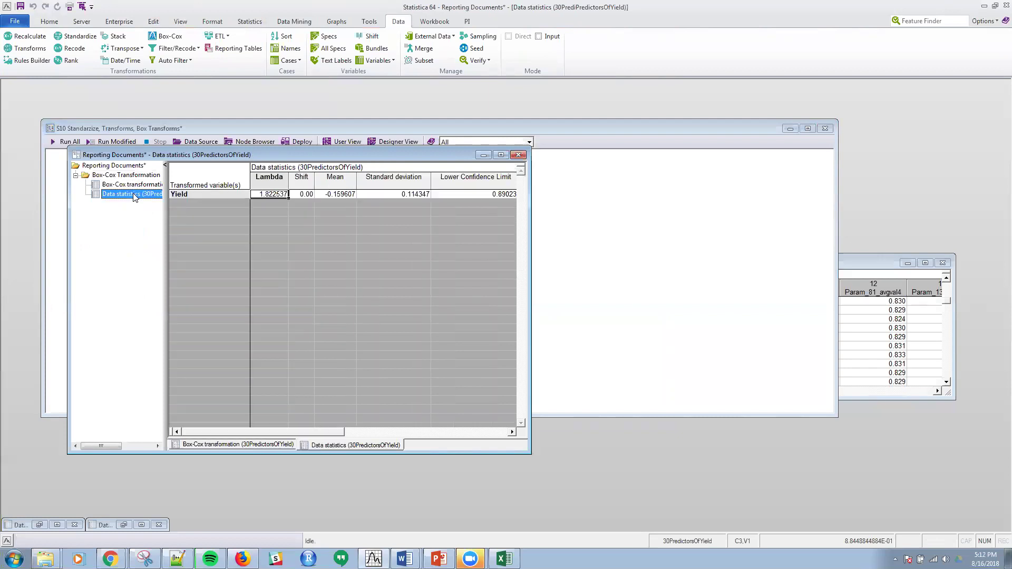
{"action": "double_click", "coordinate": [529, 365]}
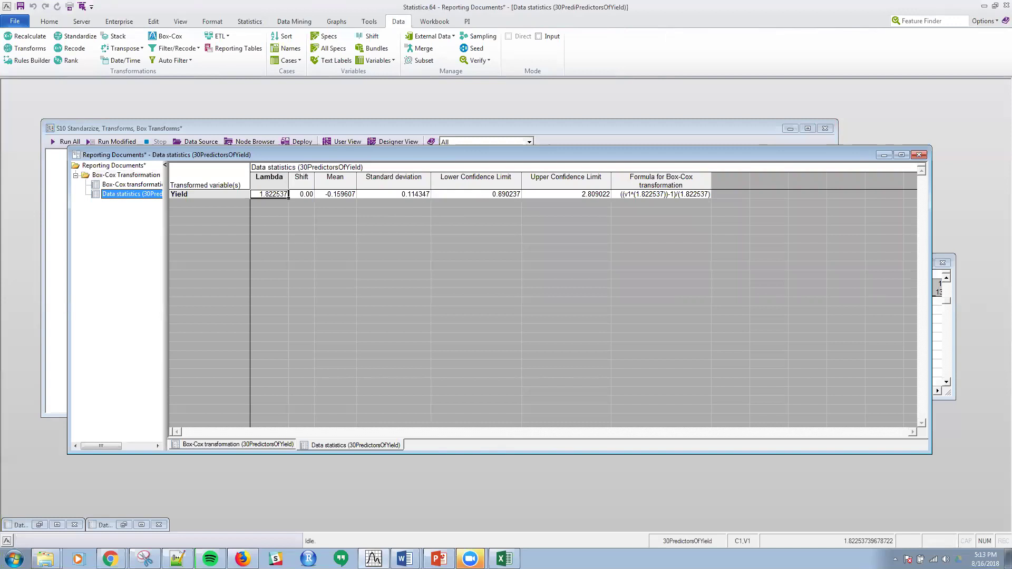
{"action": "left_click", "coordinate": [919, 155]}
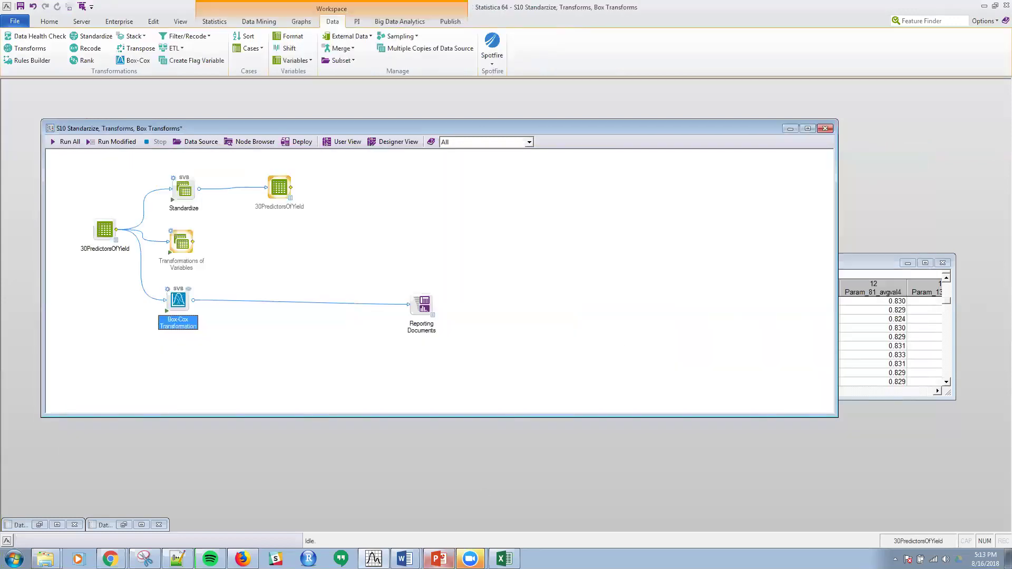
{"action": "left_click", "coordinate": [438, 559]}
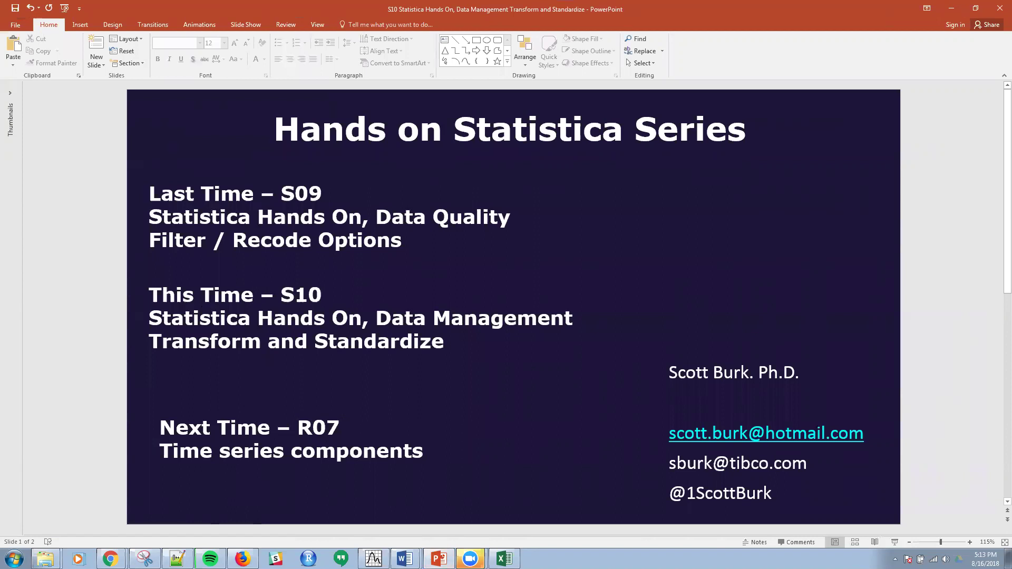
{"action": "left_click", "coordinate": [243, 559]}
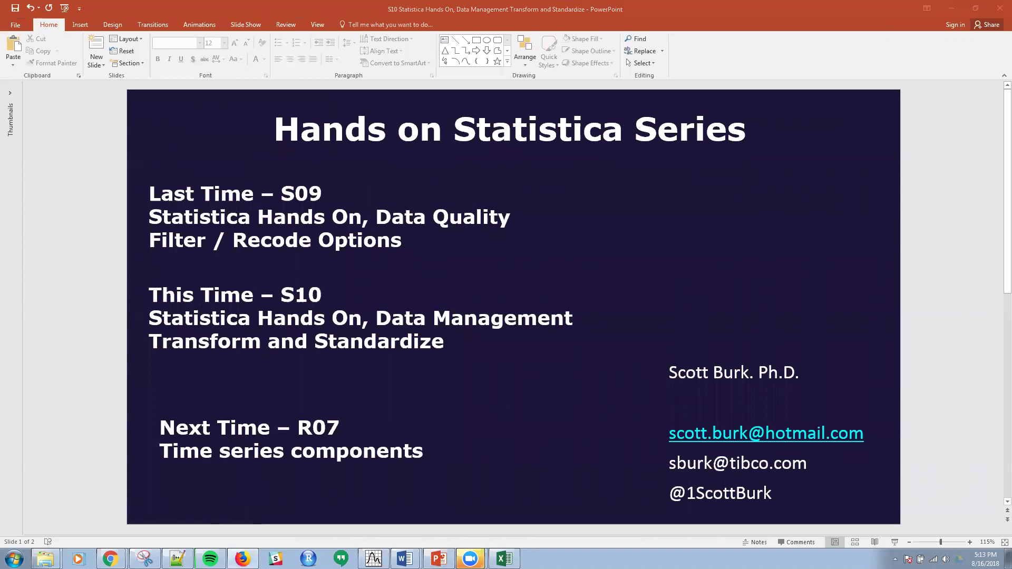